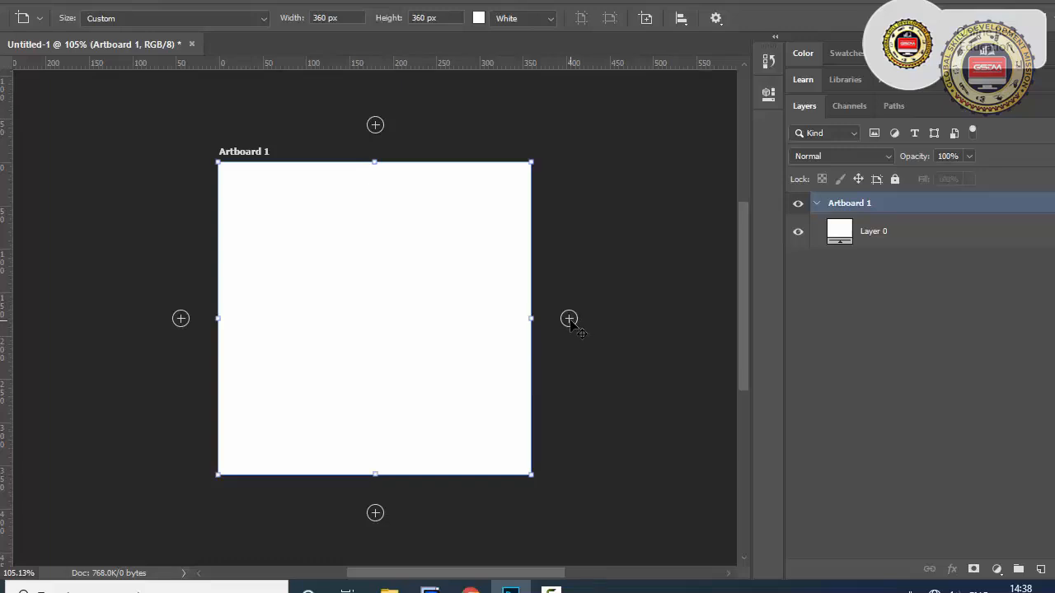
# Add three 360 px artboards: one right of Artboard 1, one above that new artboard, and one left of the upper one.
pyautogui.click(570, 319)
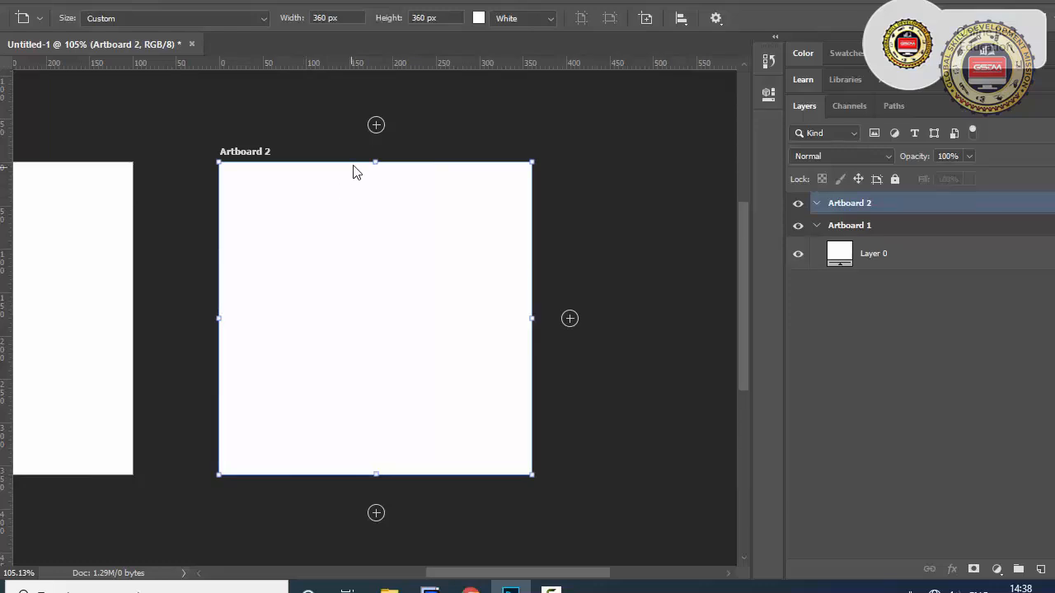
pyautogui.click(376, 125)
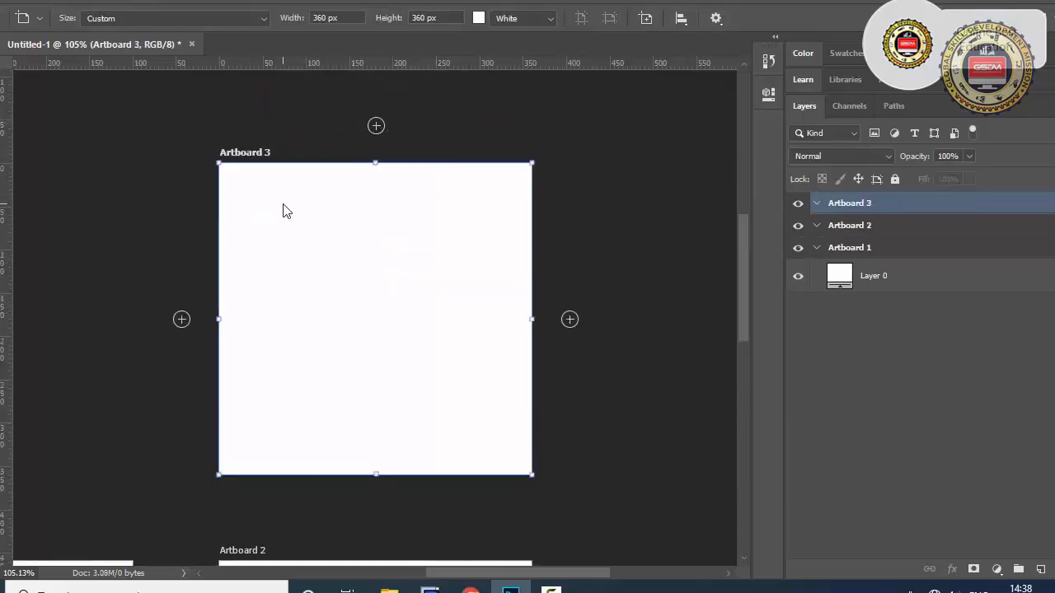
pyautogui.click(182, 320)
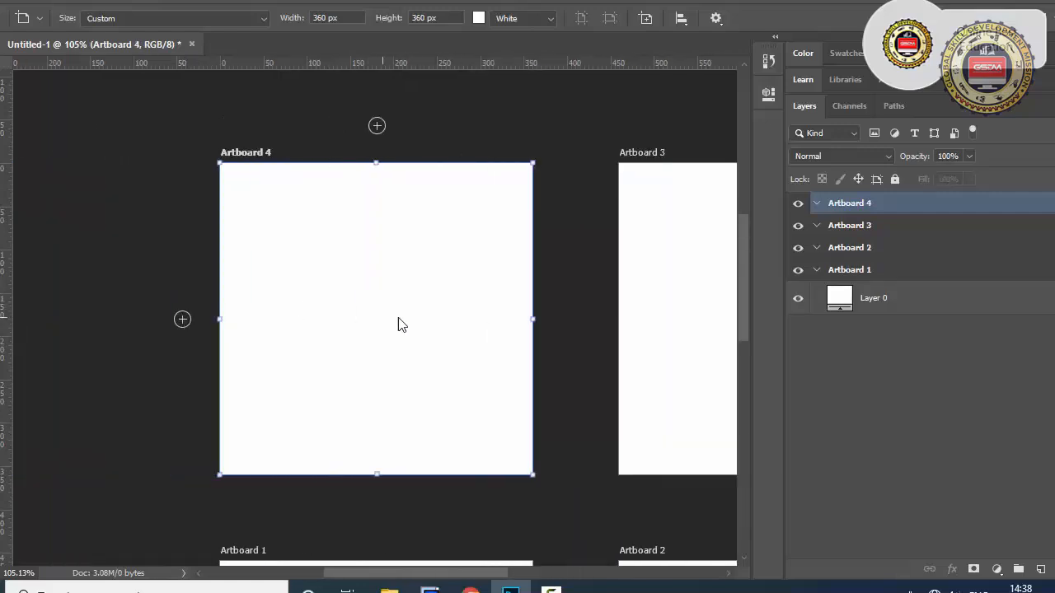
# Select Layer 0 in Artboard 1 and rasterize its fill for painting with the Brush tool.
pyautogui.scroll(-5, 486, 328)
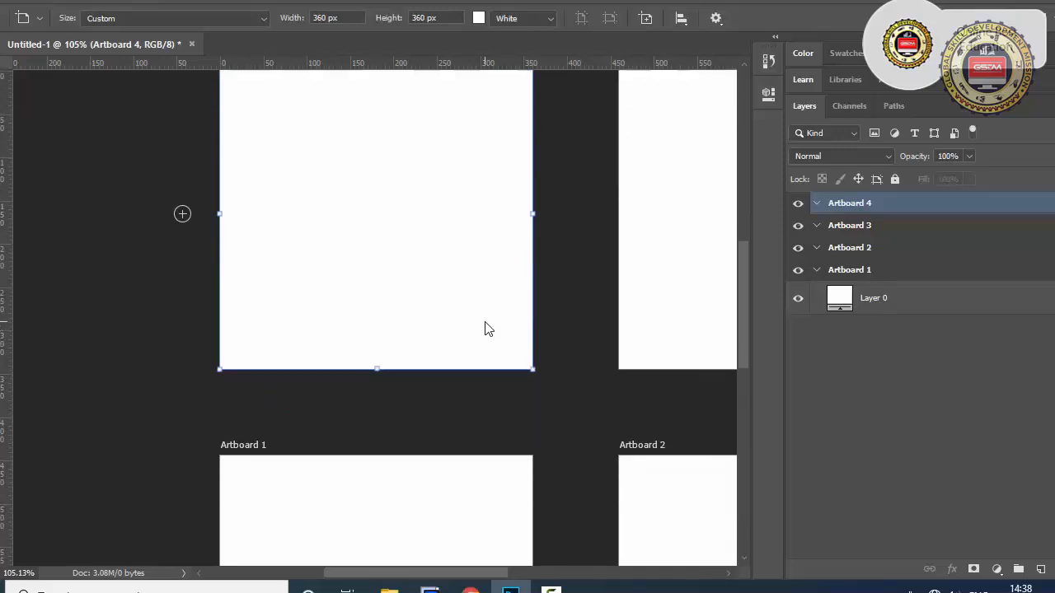
pyautogui.scroll(-4, 486, 325)
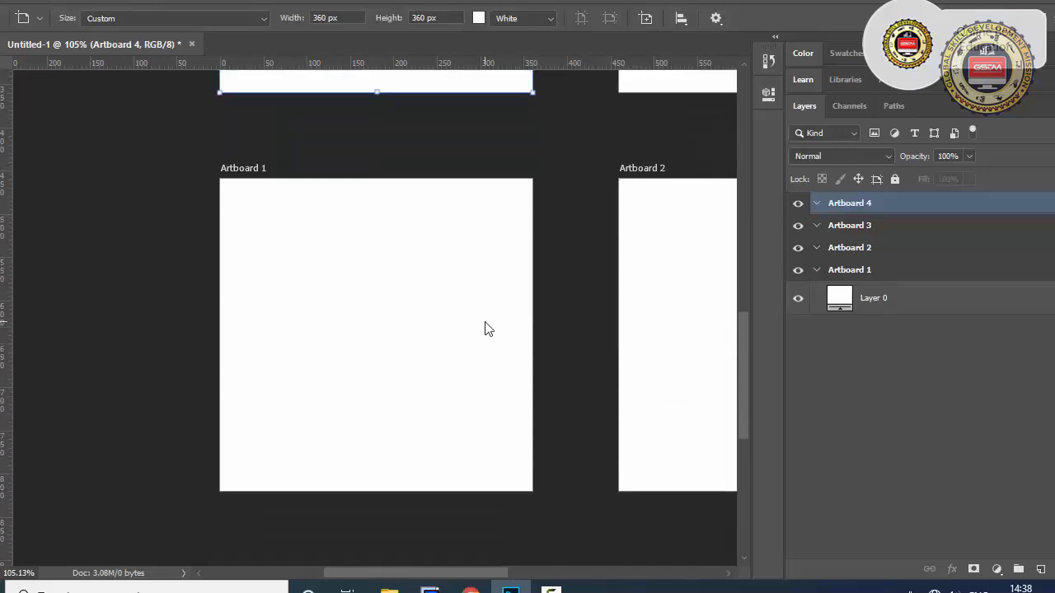
pyautogui.hotkey('ctrl', '-')
pyautogui.hotkey('ctrl', '-')
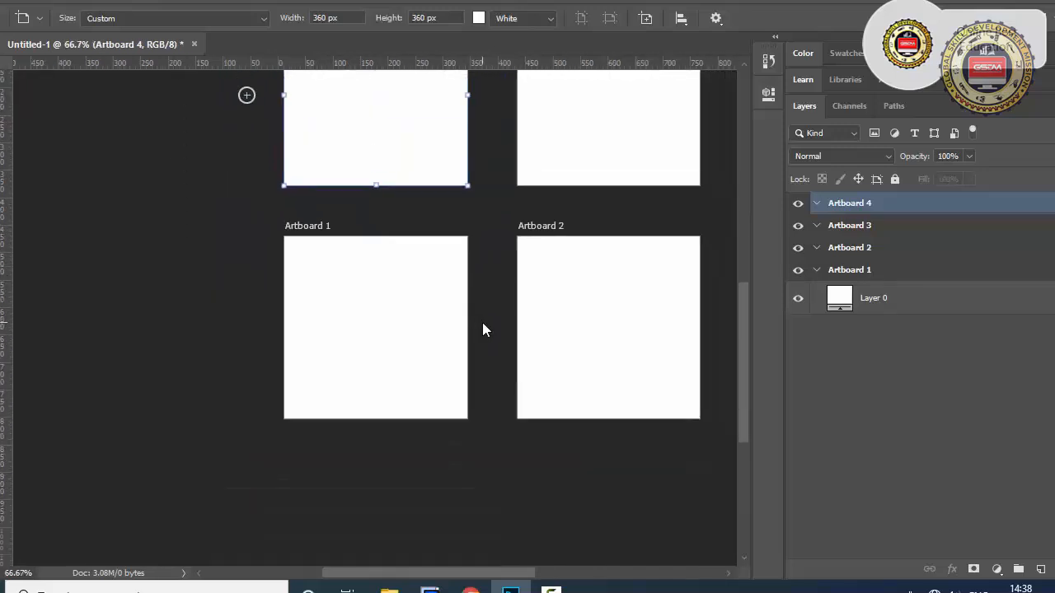
pyautogui.press('v')
pyautogui.click(383, 329)
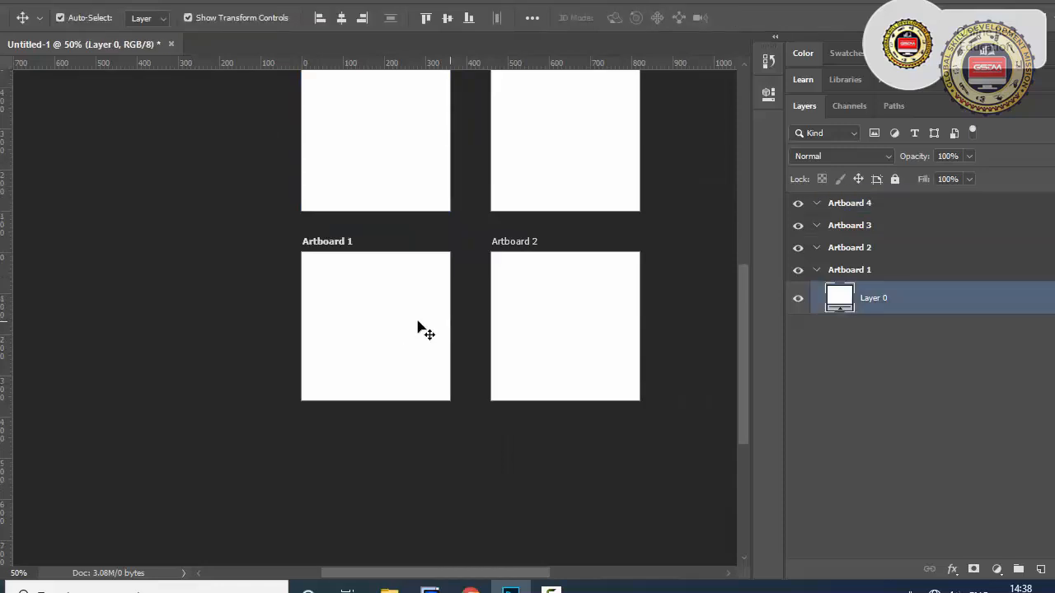
pyautogui.scroll(1, 551, 314)
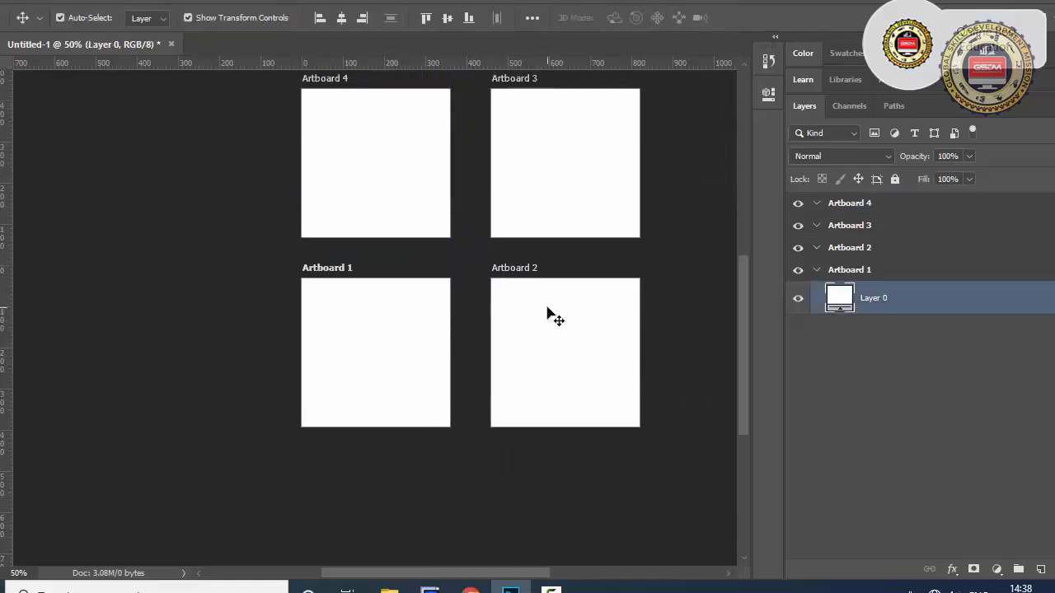
pyautogui.scroll(2, 511, 199)
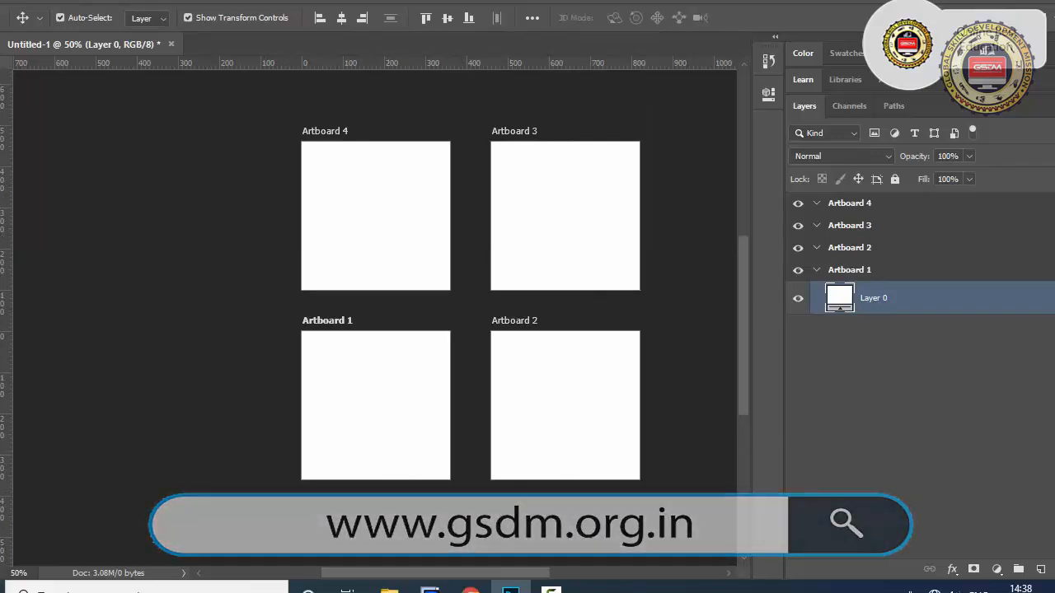
pyautogui.press('b')
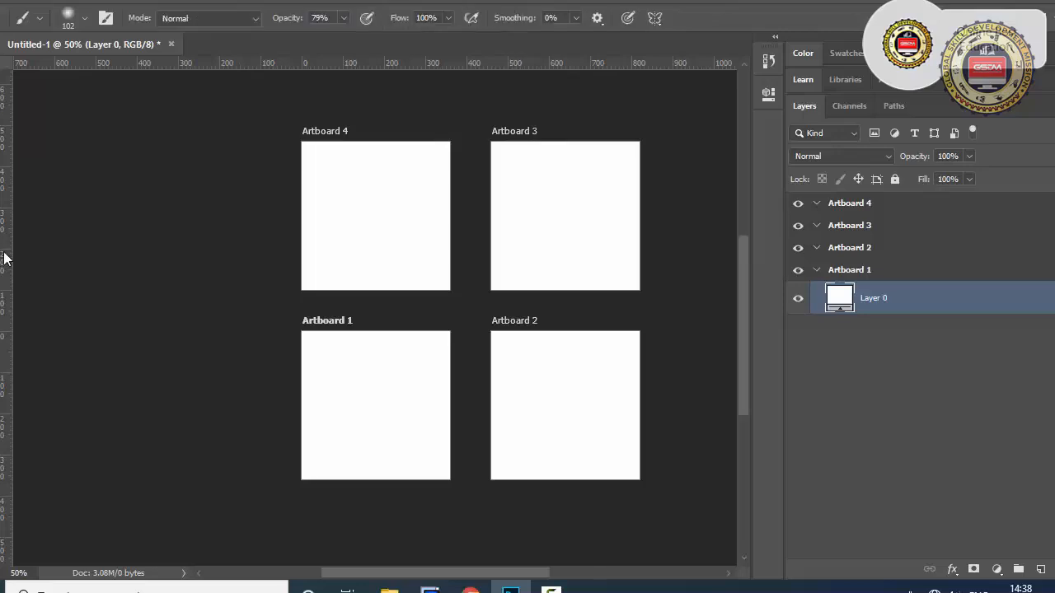
pyautogui.click(387, 391)
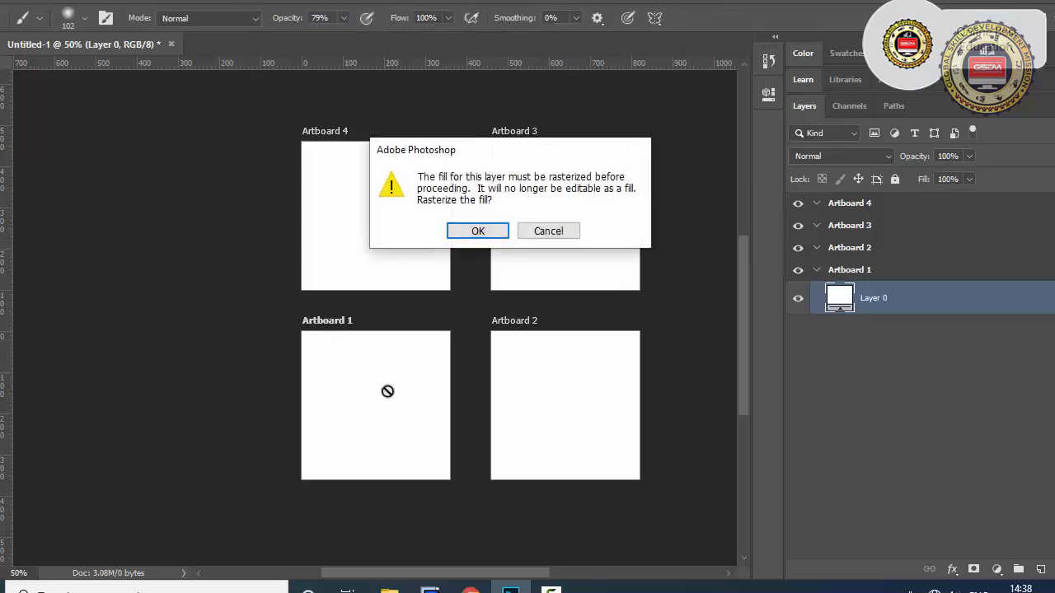
pyautogui.click(474, 231)
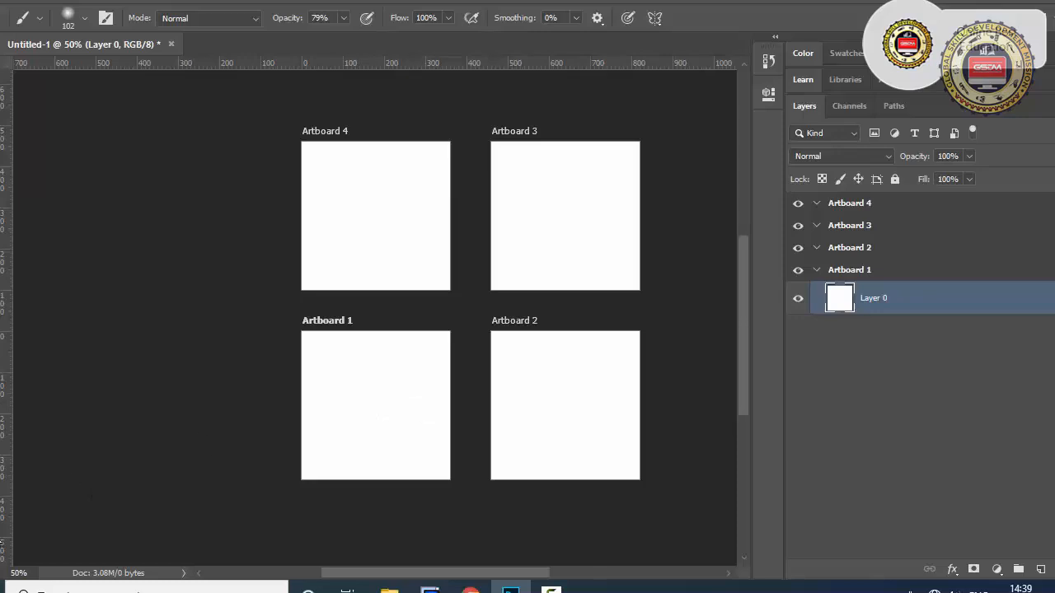
# Try to paint soft black brush strokes from Artboard 1 across to Artboard 2, and undo the strokes.
pyautogui.moveTo(360, 403); pyautogui.dragTo(528, 403)
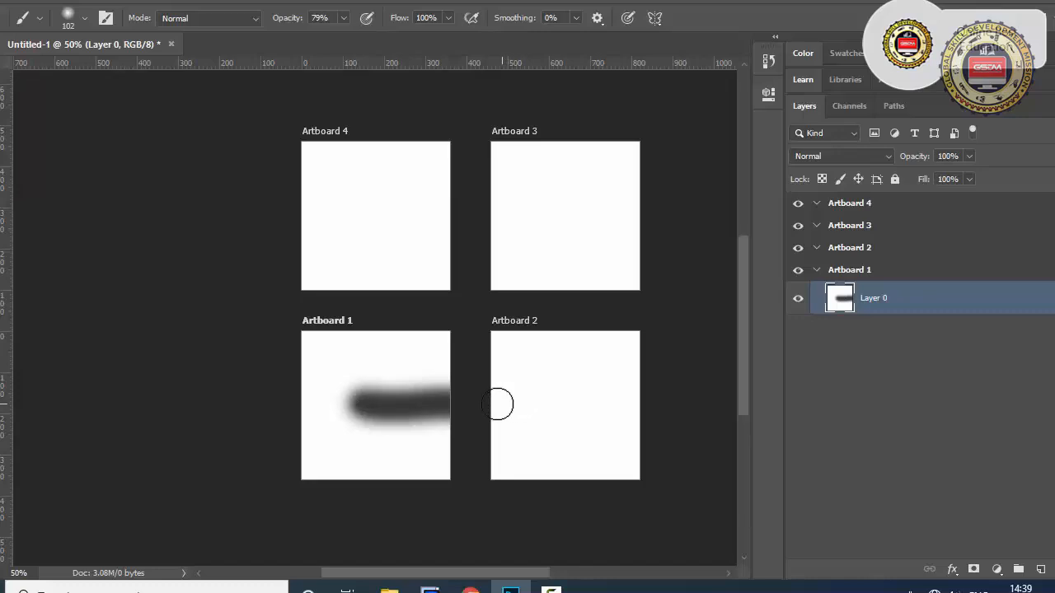
pyautogui.moveTo(387, 404); pyautogui.dragTo(445, 395)
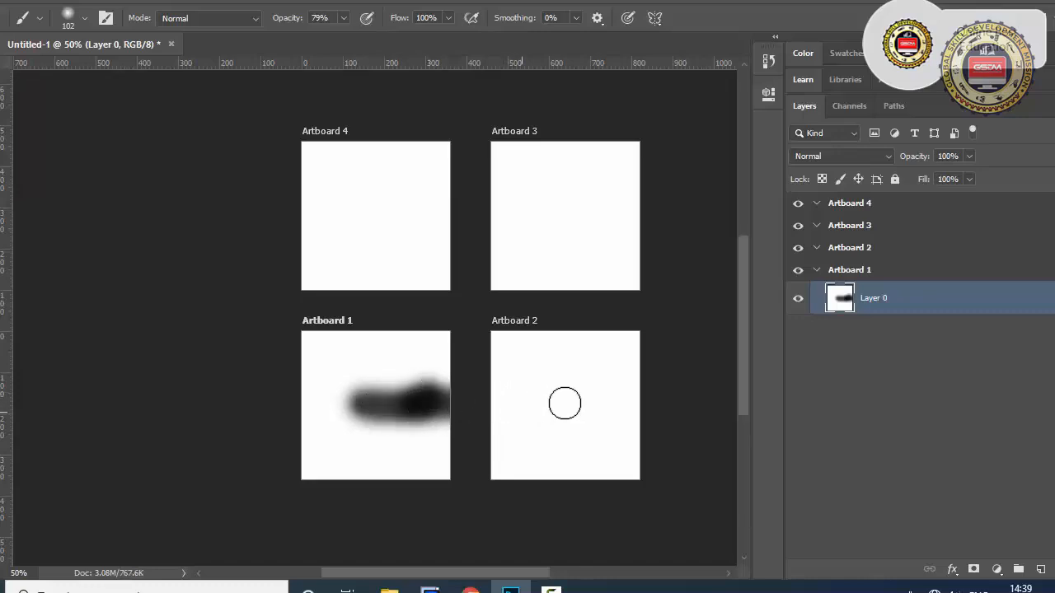
pyautogui.hotkey('ctrl', 'z')
pyautogui.hotkey('ctrl', 'z')
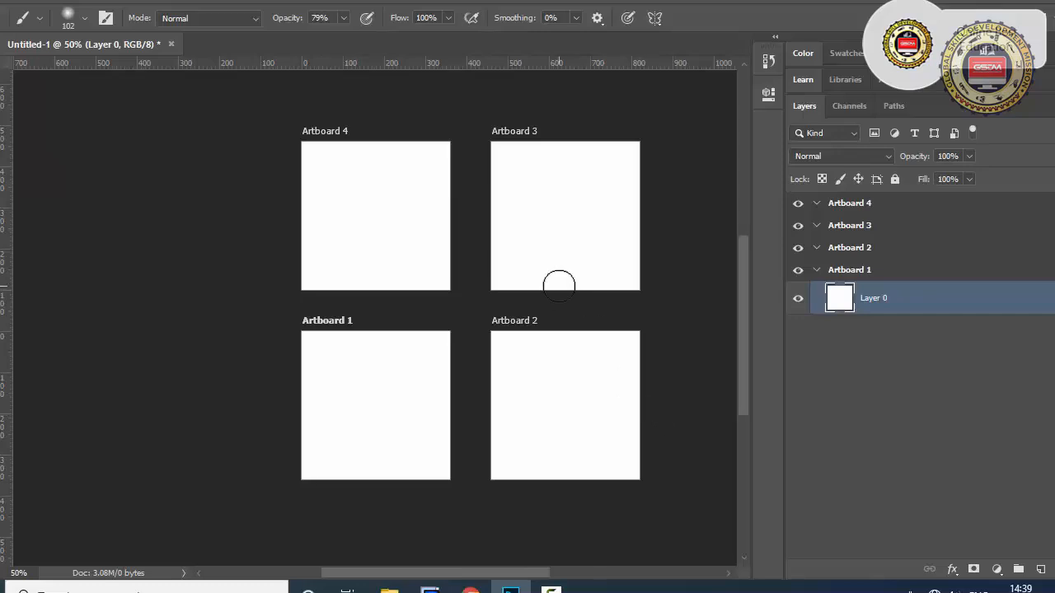
# Select Artboard 4 and add a new artboard on its left side with the Artboard tool.
pyautogui.press('v')
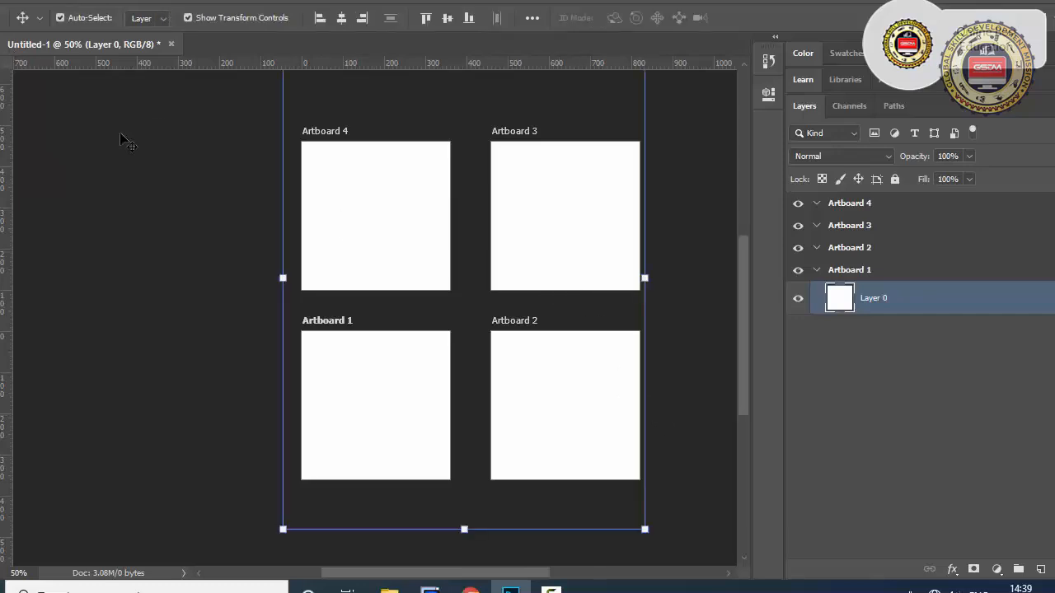
pyautogui.click(399, 224)
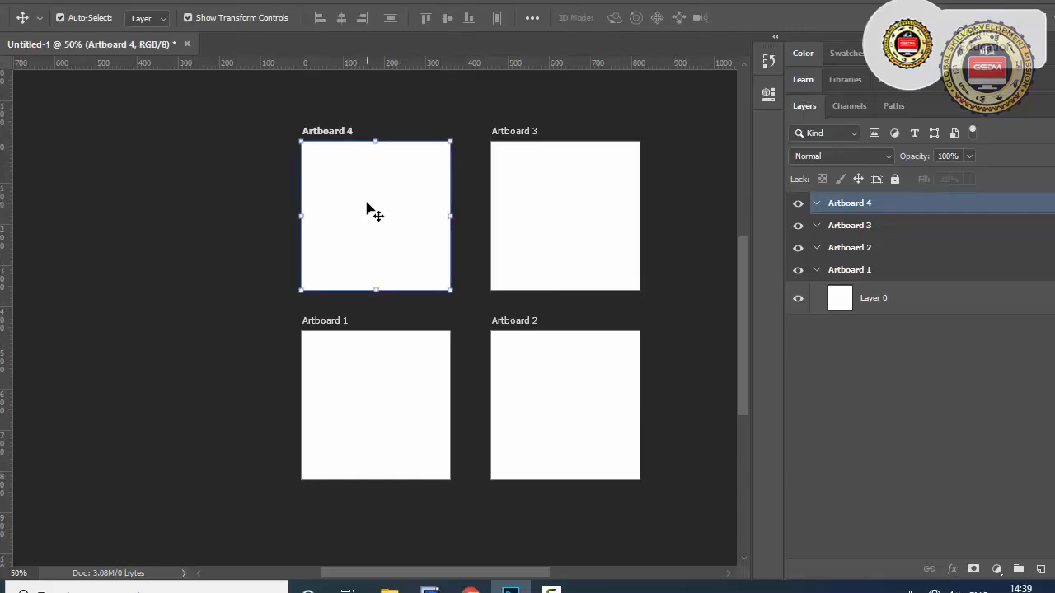
pyautogui.hotkey('ctrl', '+')
pyautogui.hotkey('ctrl', '+')
pyautogui.hotkey('ctrl', '+')
pyautogui.scroll(2, 370, 206)
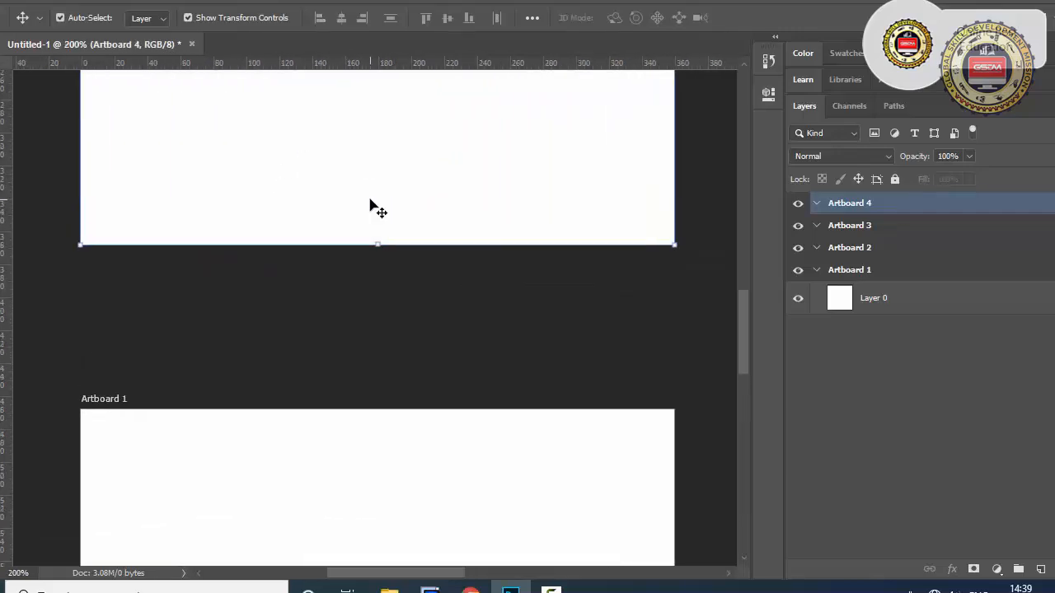
pyautogui.hotkey('ctrl', '-')
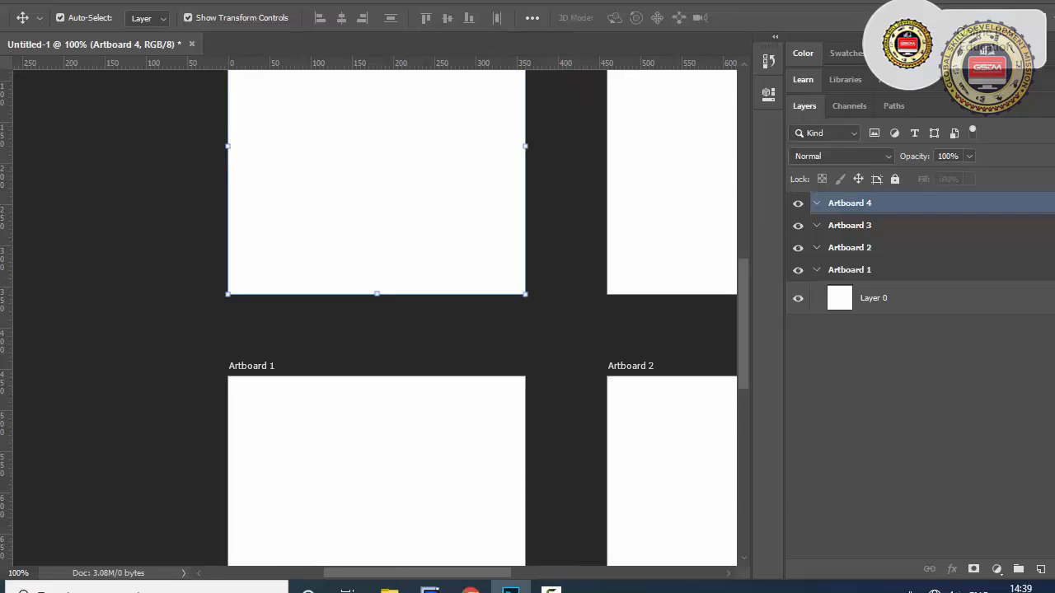
pyautogui.rightClick(3, 68)
pyautogui.click(47, 89)
pyautogui.scroll(1, 435, 203)
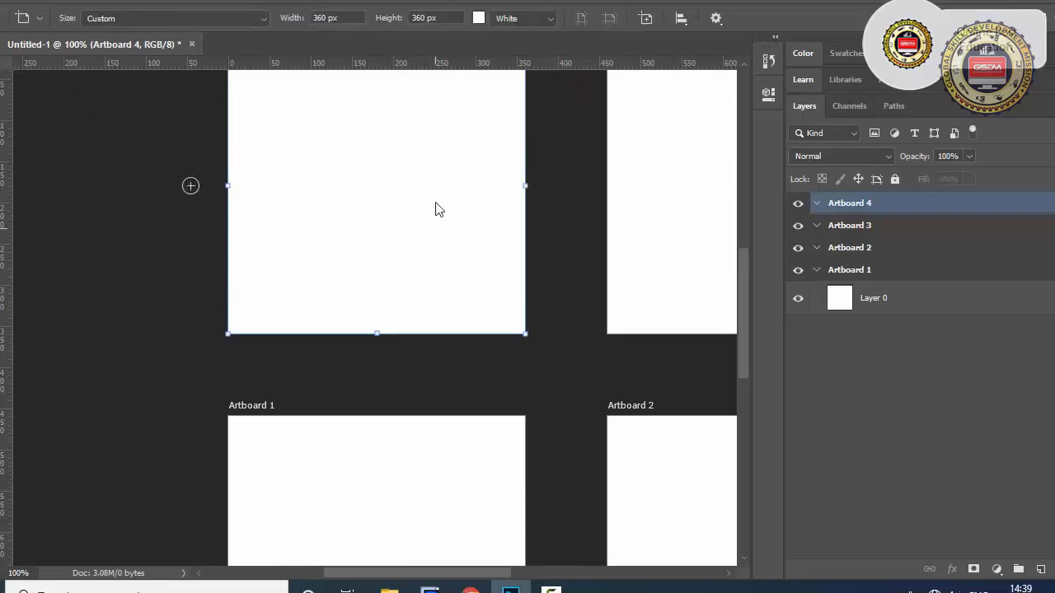
pyautogui.scroll(1, 435, 208)
pyautogui.scroll(2, 437, 269)
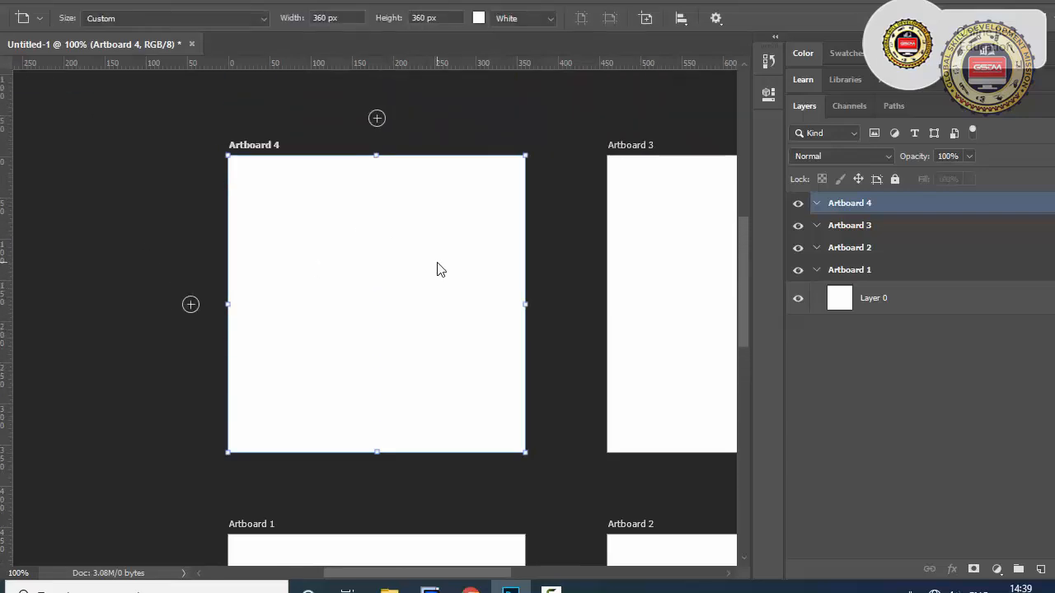
pyautogui.click(190, 304)
pyautogui.scroll(2, 416, 287)
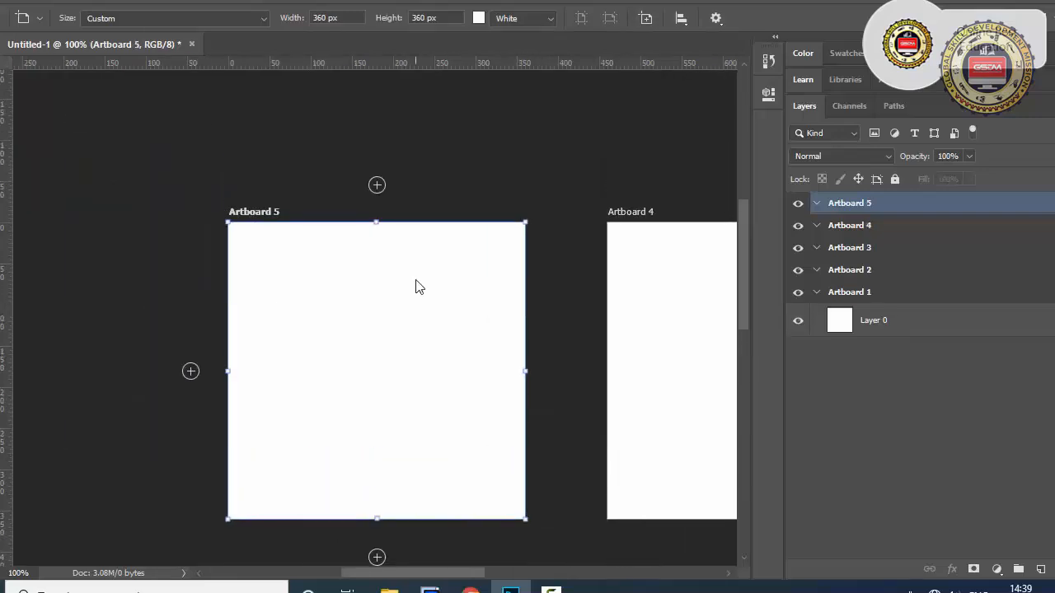
# Stack two more artboards above Artboard 5 and add another to the right of the topmost one.
pyautogui.scroll(1, 404, 255)
pyautogui.click(377, 209)
pyautogui.scroll(10, 472, 194)
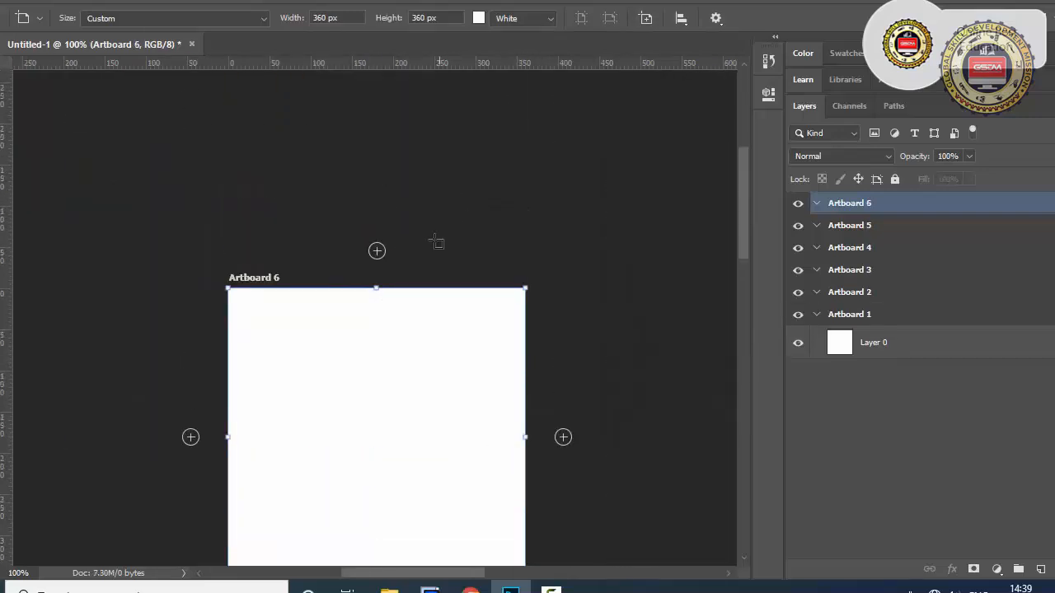
pyautogui.click(376, 251)
pyautogui.scroll(2, 494, 329)
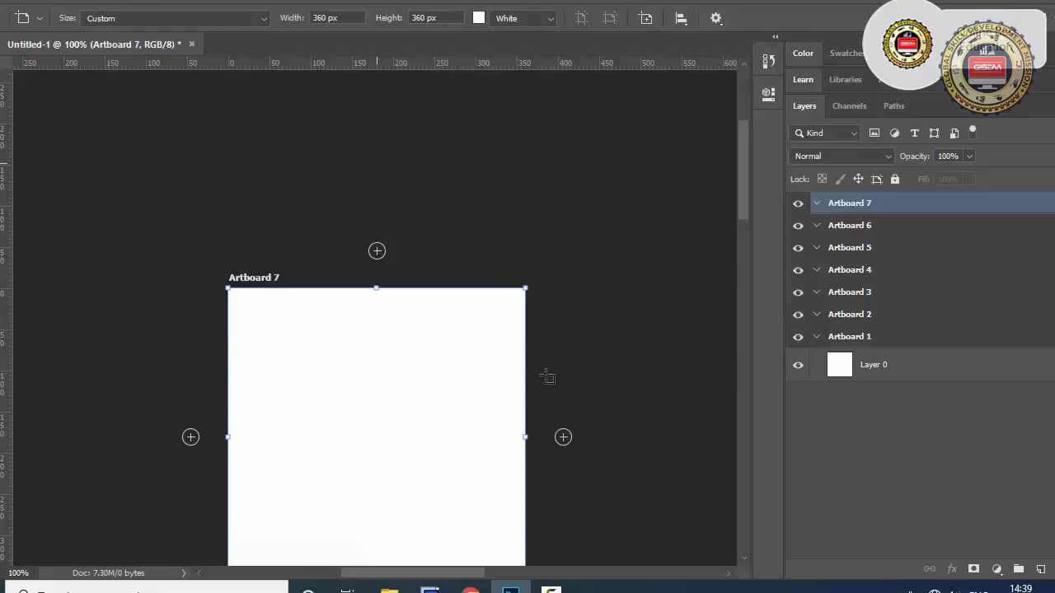
pyautogui.click(563, 438)
# Complete the three-by-three grid by adding an artboard below Artboard 8, one to its right, and one above that.
pyautogui.hotkey('ctrl', '-')
pyautogui.hotkey('ctrl', '-')
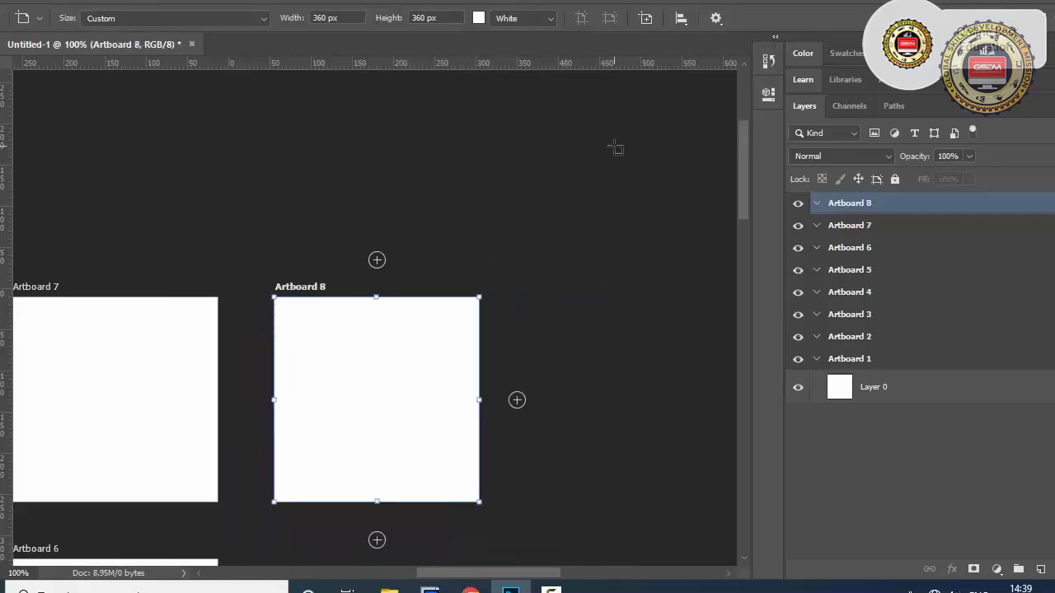
pyautogui.click(309, 2)
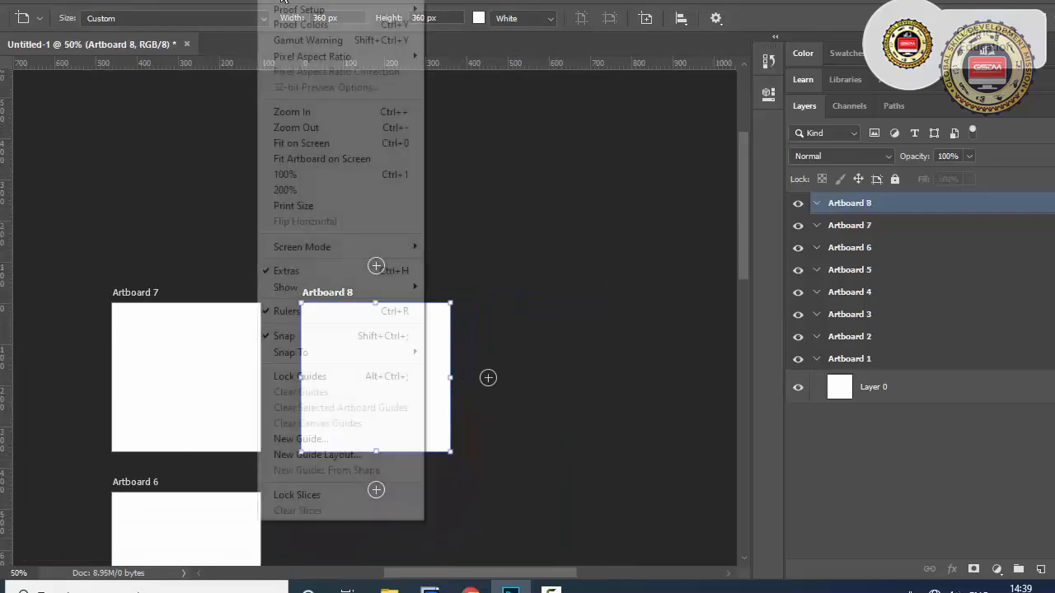
pyautogui.click(322, 145)
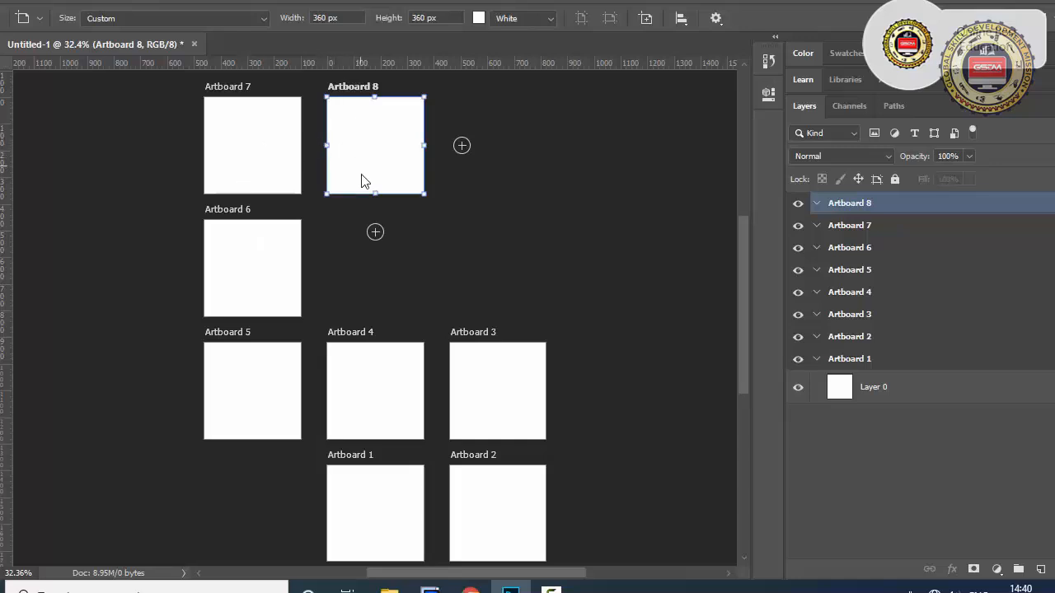
pyautogui.click(375, 232)
pyautogui.scroll(-3, 375, 235)
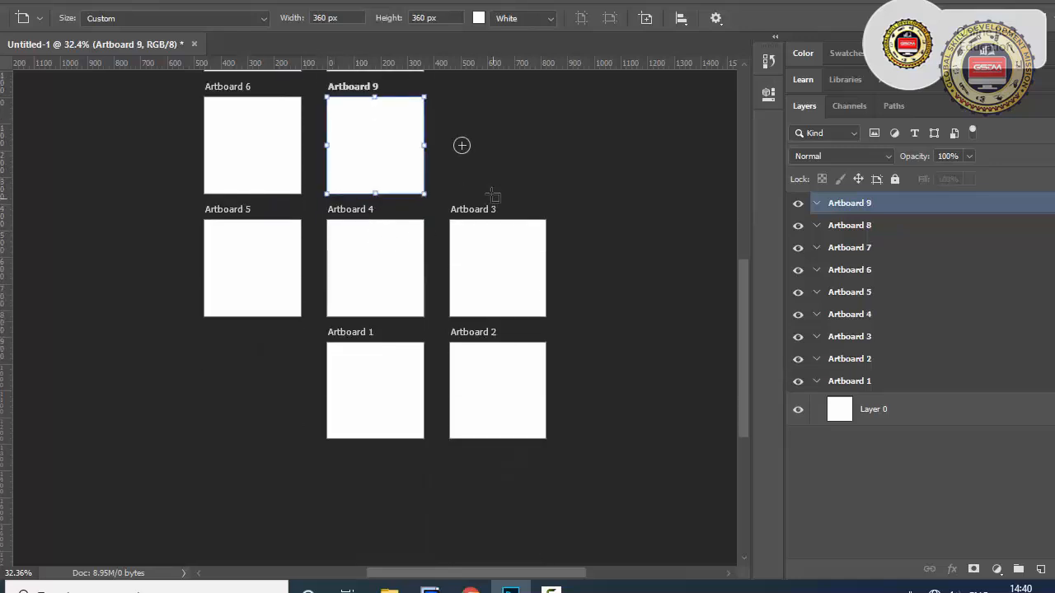
pyautogui.click(461, 146)
pyautogui.scroll(1, 437, 127)
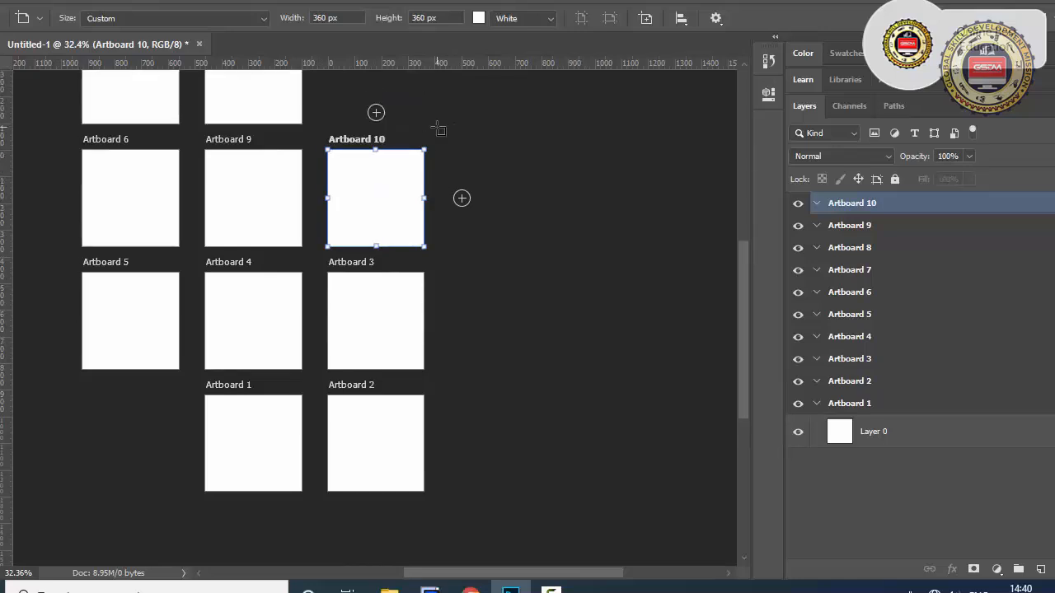
pyautogui.scroll(2, 432, 132)
pyautogui.click(375, 165)
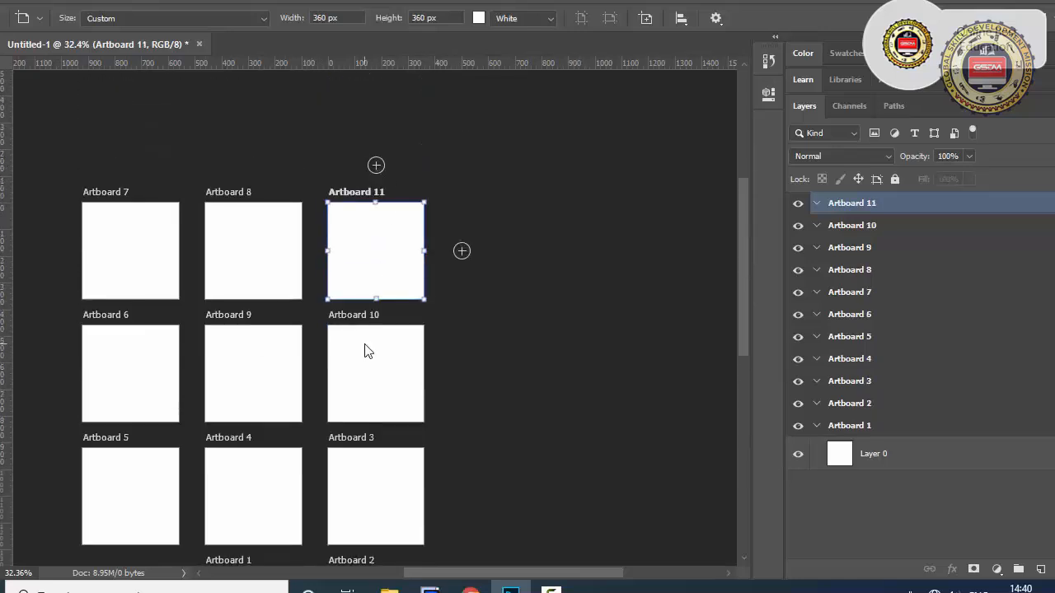
# Move Layer 0 of Artboard 1 slightly down and to the left, and clear the layer selection.
pyautogui.scroll(-3, 365, 351)
pyautogui.press('v')
pyautogui.click(251, 489)
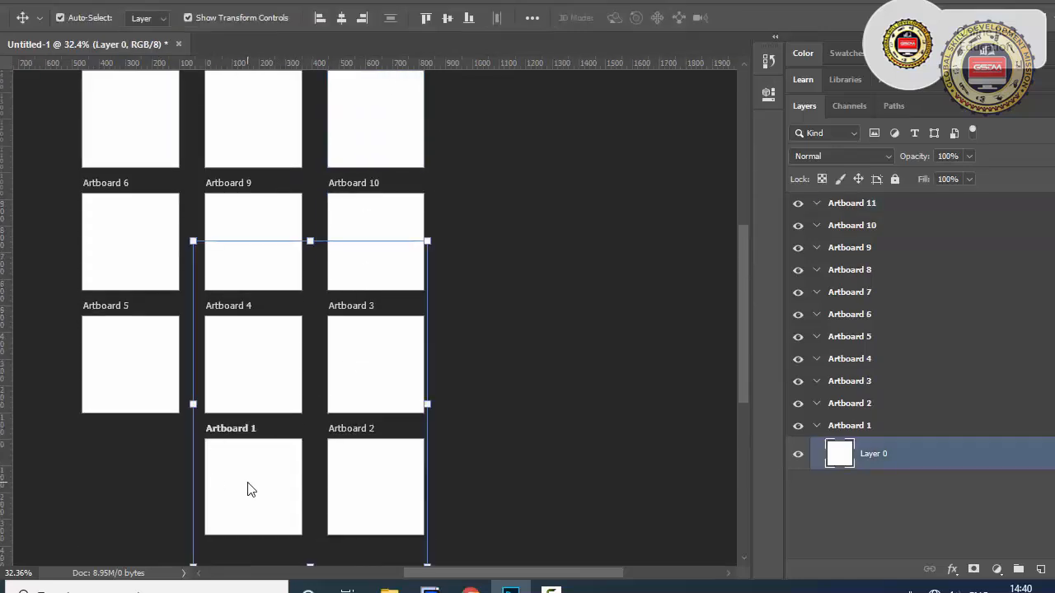
pyautogui.click(115, 483)
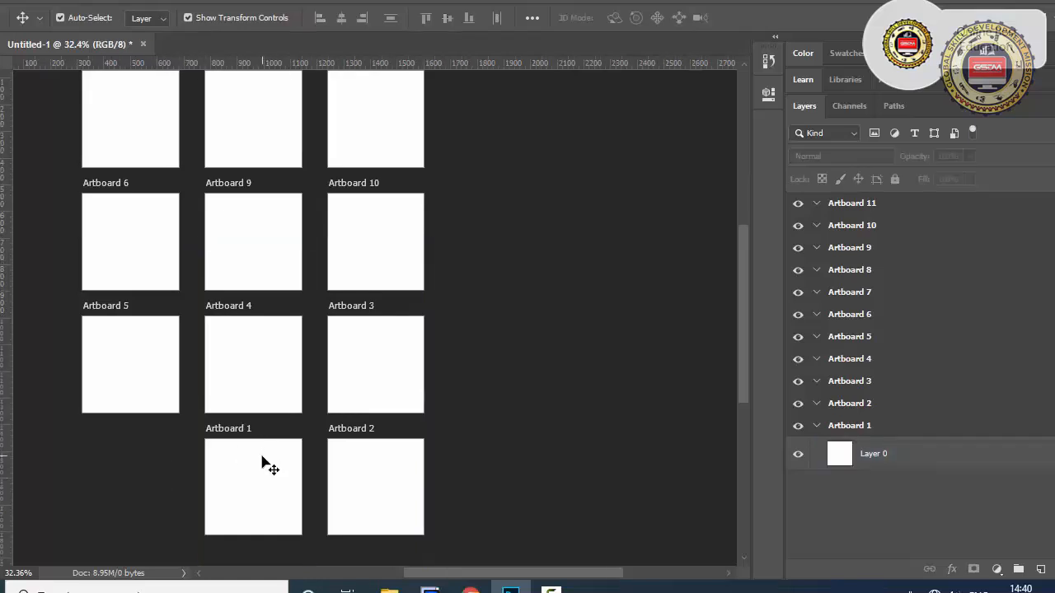
pyautogui.moveTo(262, 463)
pyautogui.mouseDown()
pyautogui.moveTo(309, 433)
pyautogui.moveTo(254, 478)
pyautogui.mouseUp()
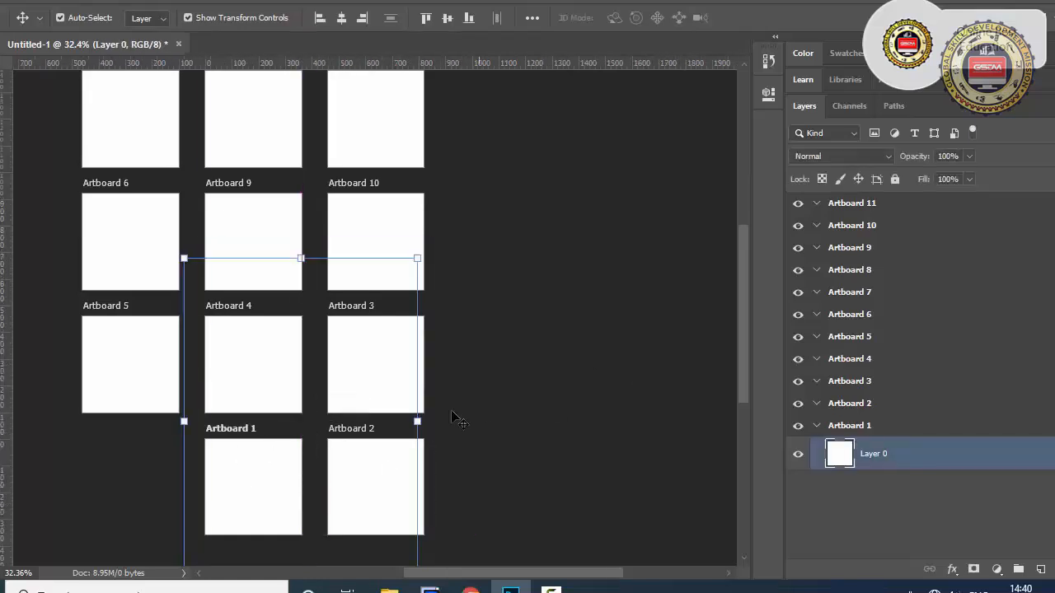
pyautogui.click(538, 452)
pyautogui.scroll(2, 531, 363)
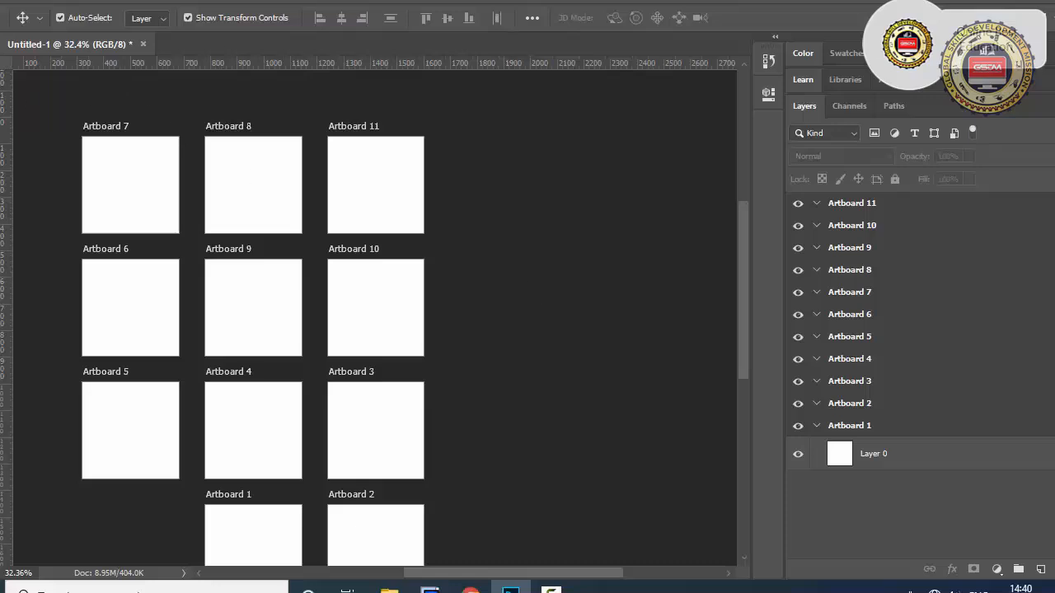
# Create a new 1024 x 512 px document at 300 pixels/inch with RGB Color and a white background.
pyautogui.rightClick(1, 66)
pyautogui.click(23, 67)
pyautogui.click(25, 1)
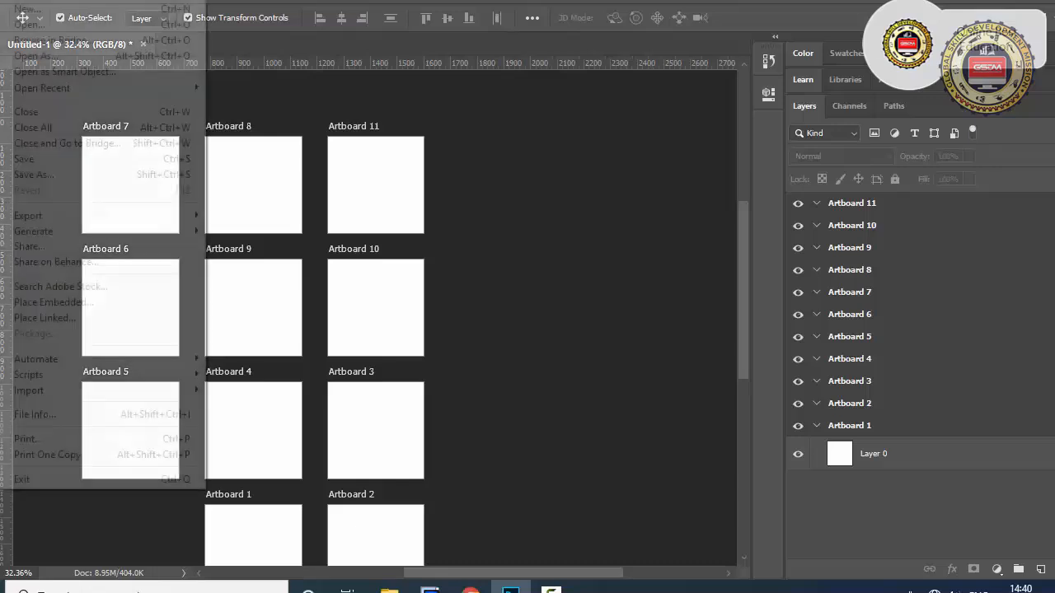
pyautogui.click(25, 10)
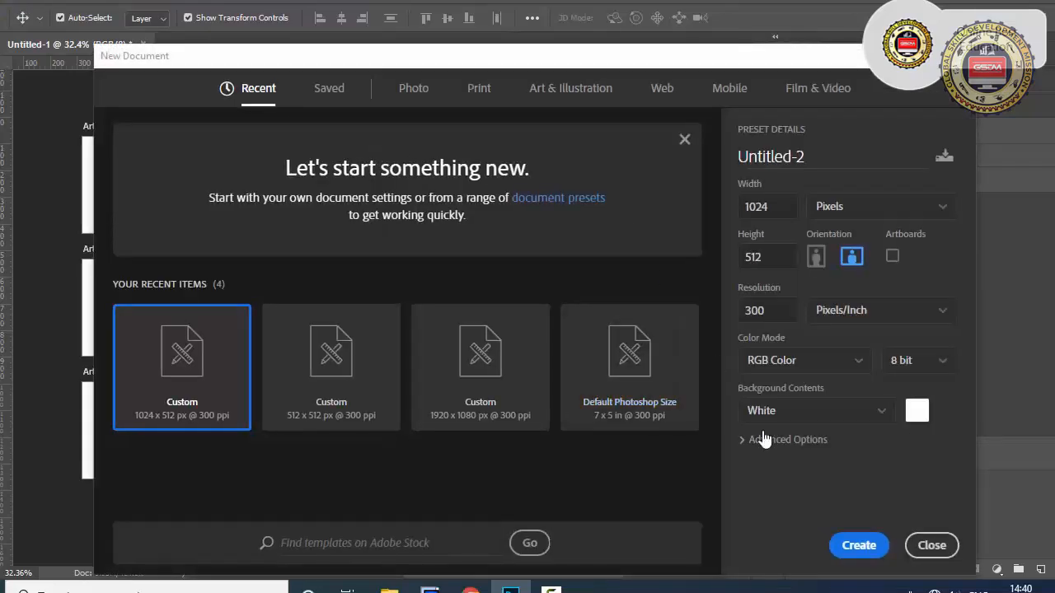
pyautogui.click(861, 544)
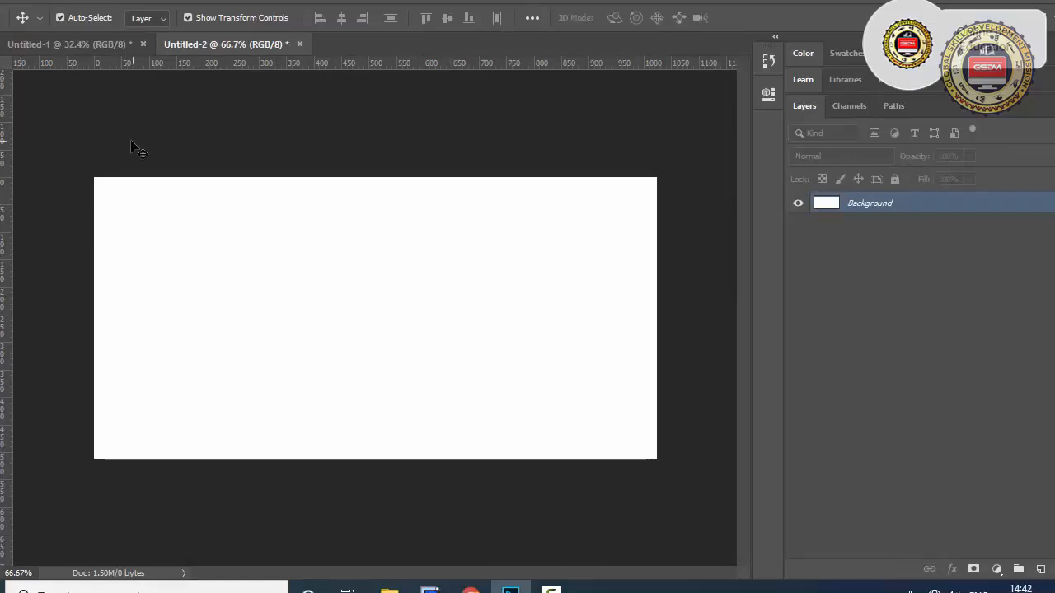
# Select a rectangular area of about 190 by 120 px in the canvas's upper-left part with the Rectangular Marquee Tool.
pyautogui.press('m')
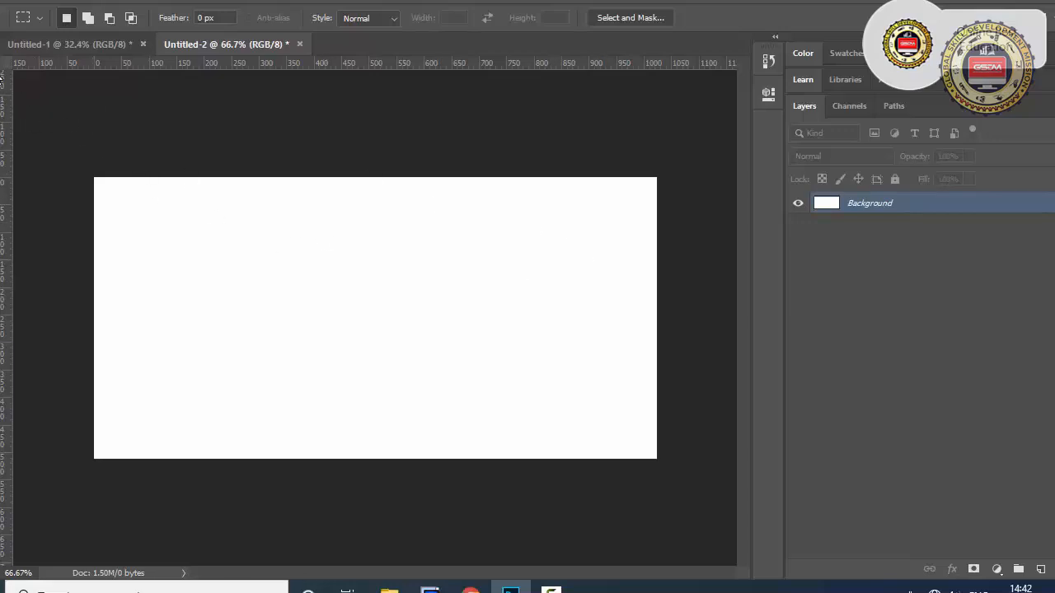
pyautogui.rightClick(1, 87)
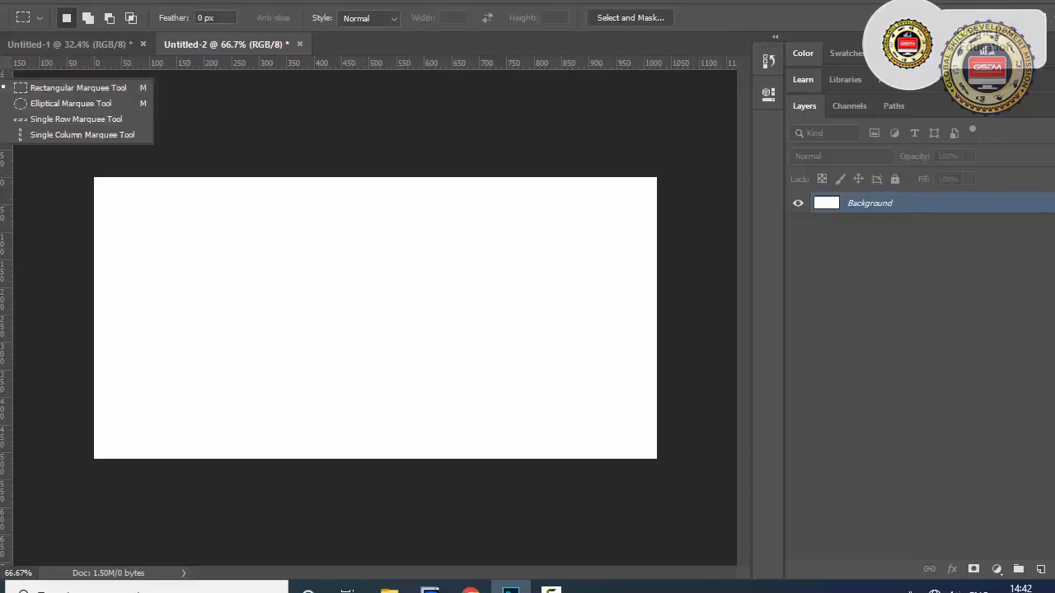
pyautogui.click(1, 88)
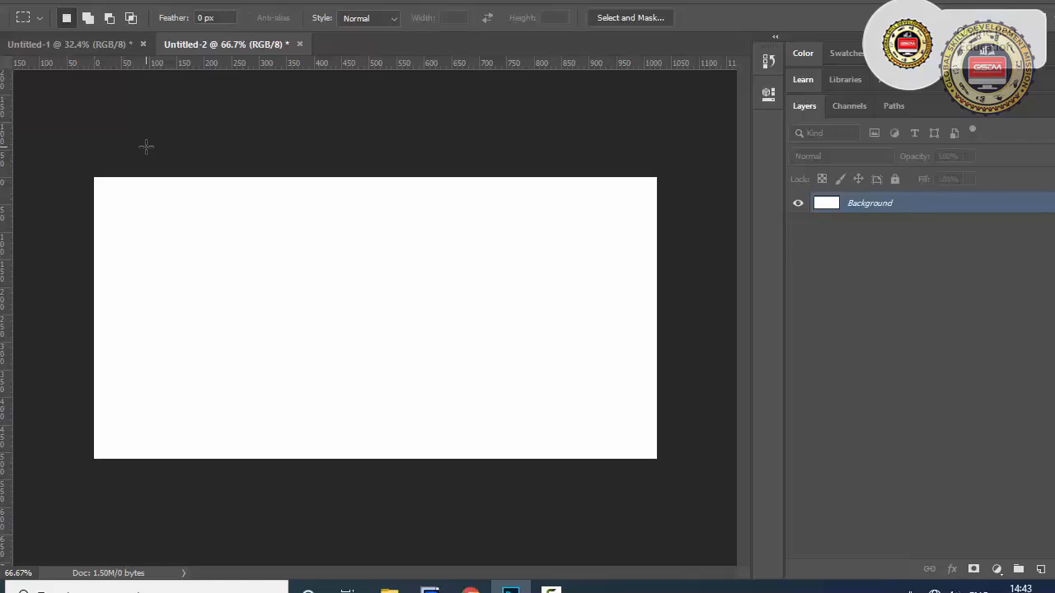
pyautogui.rightClick(1, 87)
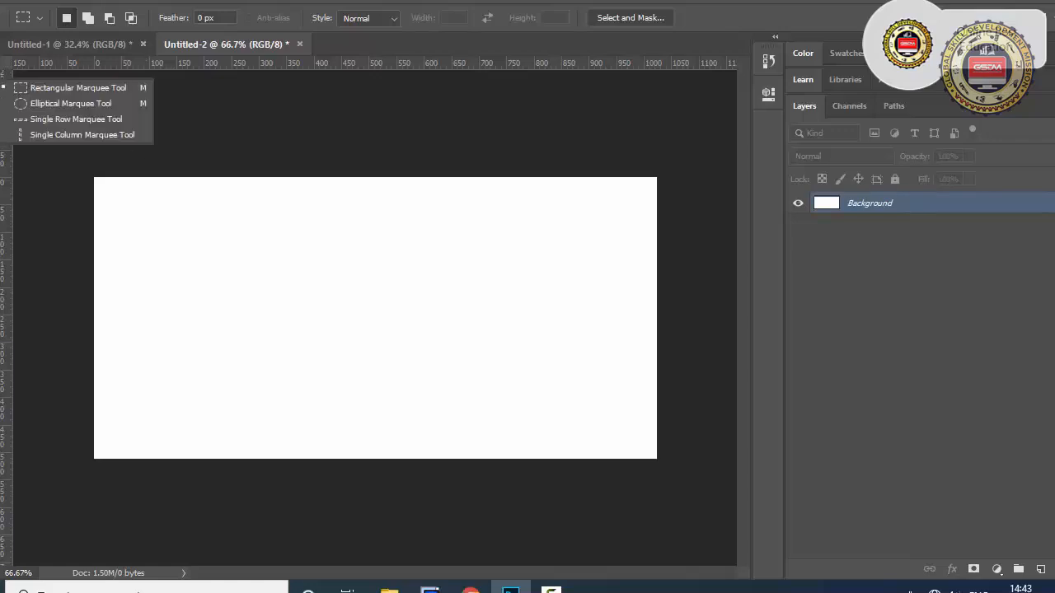
pyautogui.click(79, 88)
pyautogui.moveTo(180, 208); pyautogui.dragTo(285, 273)
# Replace the selection with an ellipse about 175 by 150 px near the canvas's upper middle using the Elliptical Marquee Tool.
pyautogui.rightClick(4, 118)
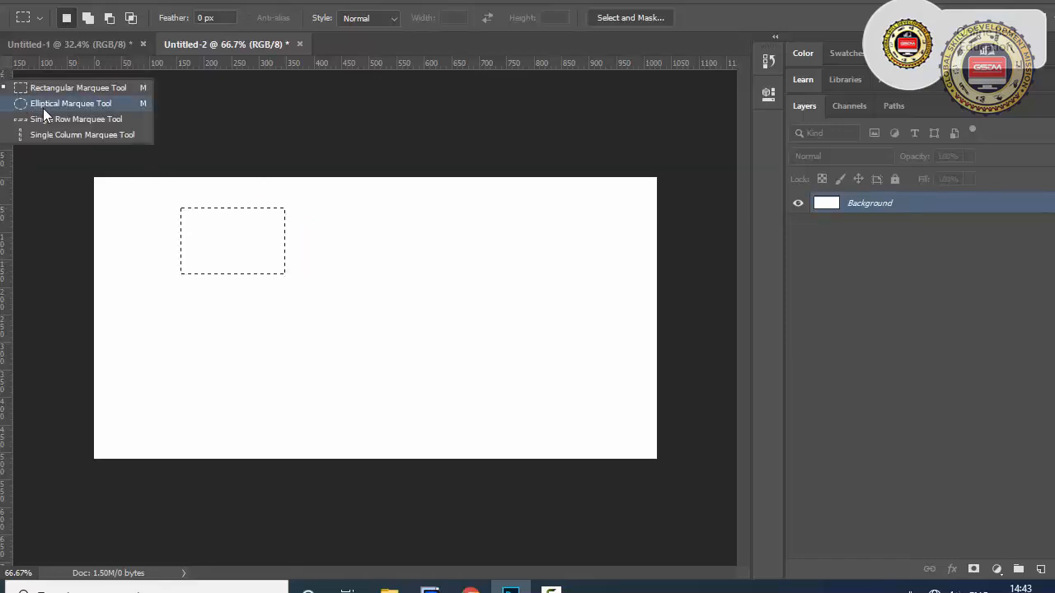
pyautogui.click(79, 104)
pyautogui.moveTo(329, 200); pyautogui.dragTo(426, 281)
# Select a single pixel row across the canvas, slightly above its middle, with the Single Row Marquee Tool.
pyautogui.rightClick(7, 119)
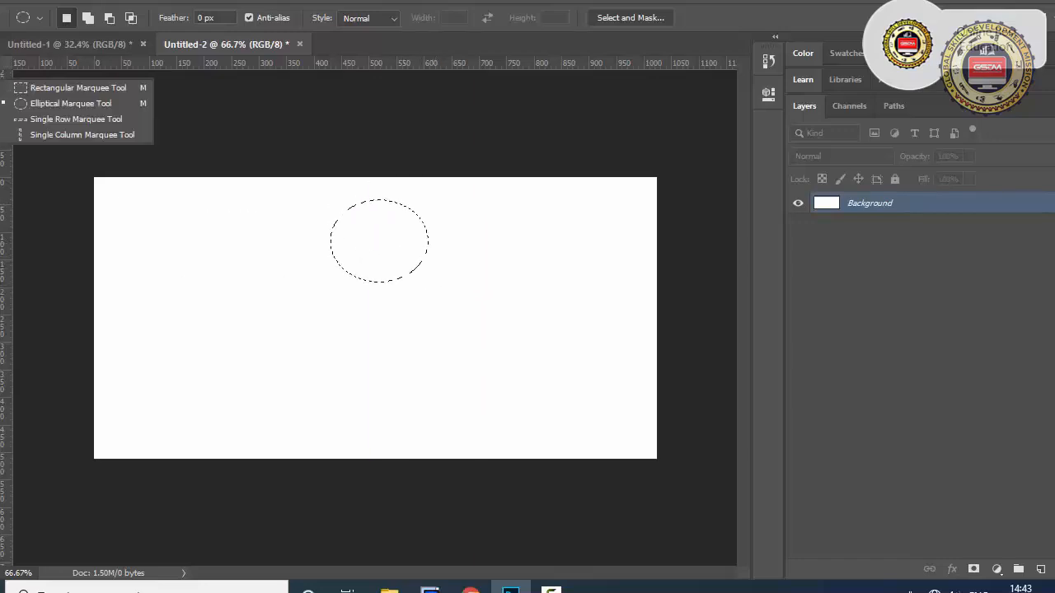
pyautogui.click(45, 119)
pyautogui.moveTo(247, 330); pyautogui.dragTo(84, 152)
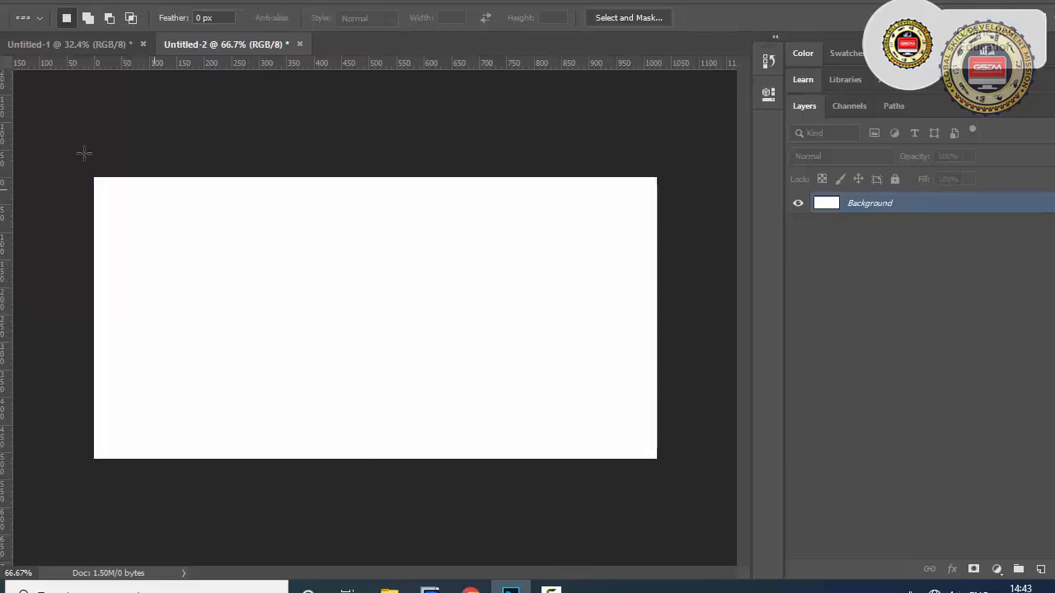
pyautogui.moveTo(235, 292)
pyautogui.mouseDown()
pyautogui.moveTo(228, 268)
pyautogui.moveTo(238, 285)
pyautogui.moveTo(238, 273)
pyautogui.mouseUp()
# Place a one-pixel-wide vertical selection on the canvas with the Single Column Marquee Tool.
pyautogui.rightClick(5, 86)
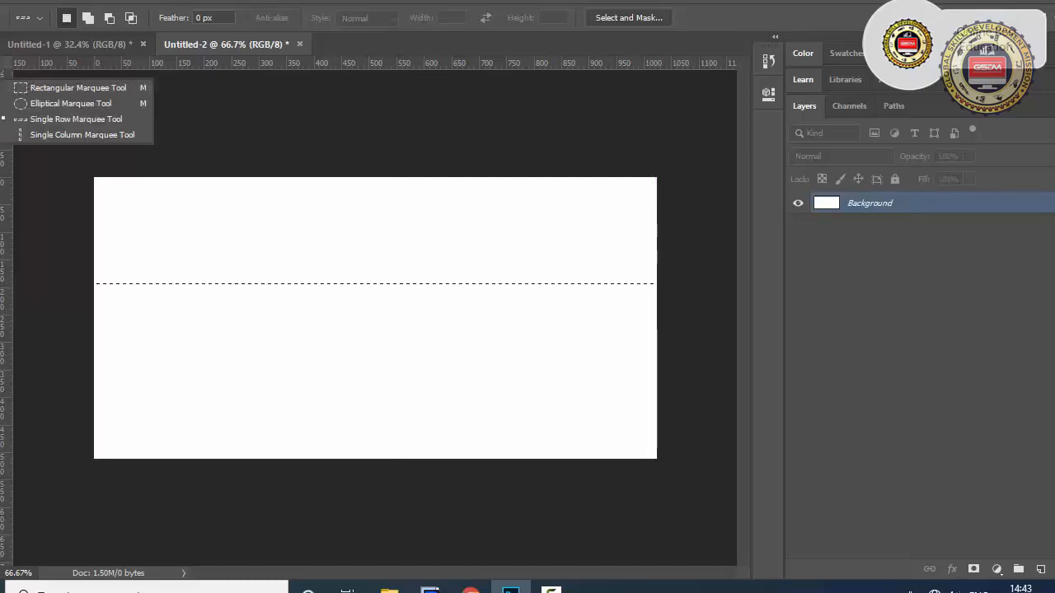
pyautogui.click(43, 134)
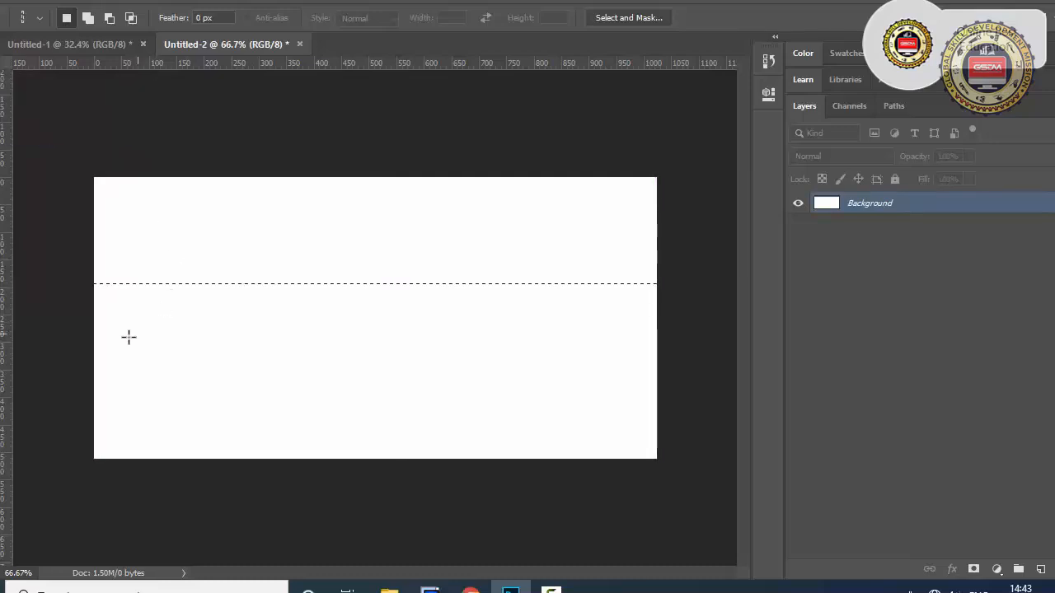
pyautogui.moveTo(164, 347); pyautogui.dragTo(240, 372)
pyautogui.click(323, 248)
# Select a square about 105 px wide near the canvas's upper-left corner and shift it to the canvas centre with the Move Tool.
pyautogui.rightClick(5, 92)
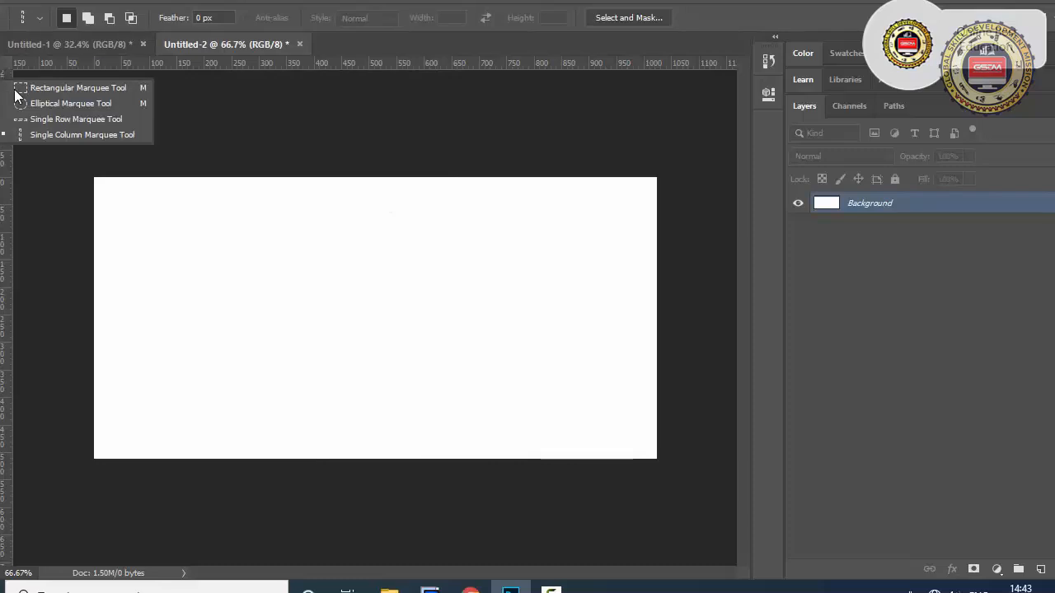
pyautogui.click(65, 88)
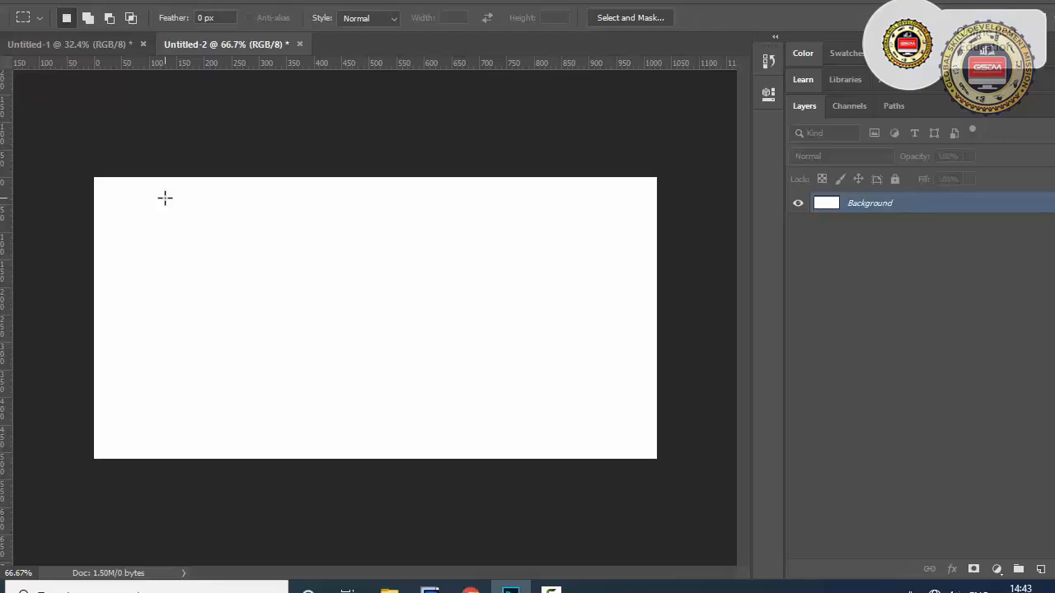
pyautogui.moveTo(165, 198); pyautogui.dragTo(266, 254)
pyautogui.click(0, 66)
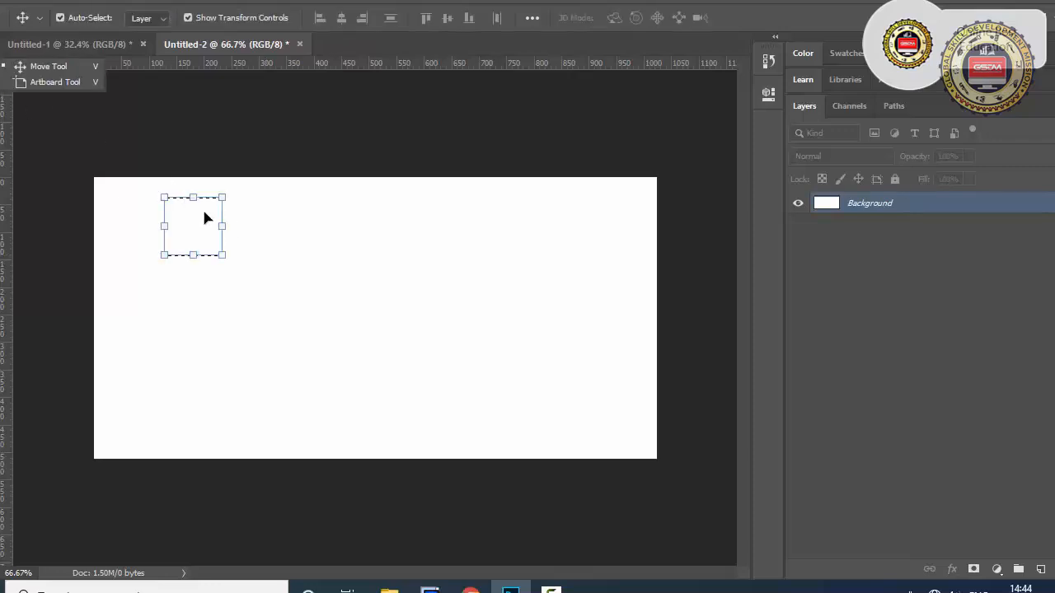
pyautogui.moveTo(199, 216); pyautogui.dragTo(397, 292)
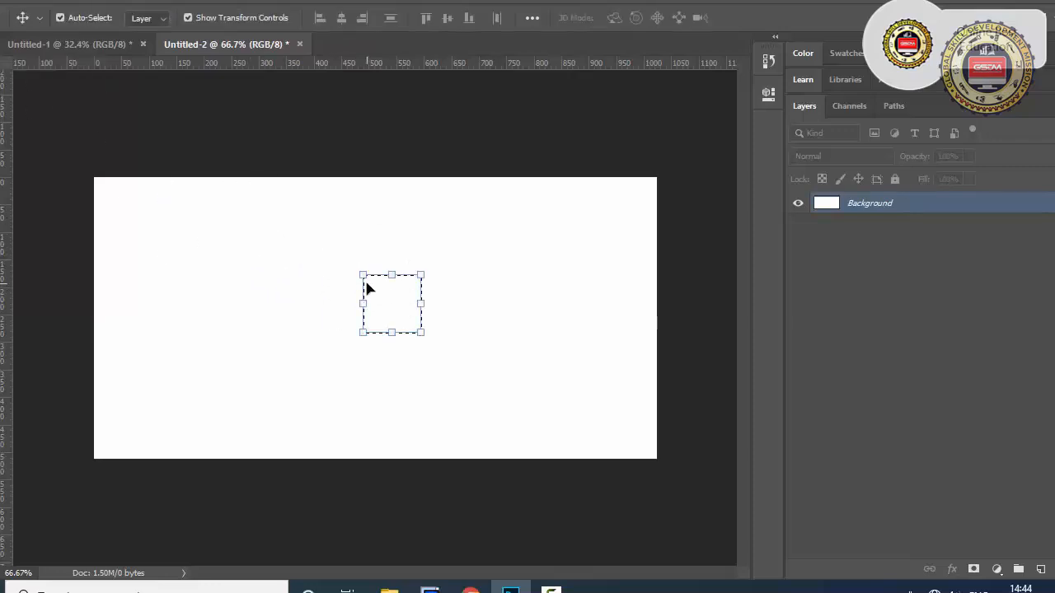
# Draw a new square marquee about 230 px wide in the canvas's upper left and move its outline right of the centre.
pyautogui.click(0, 92)
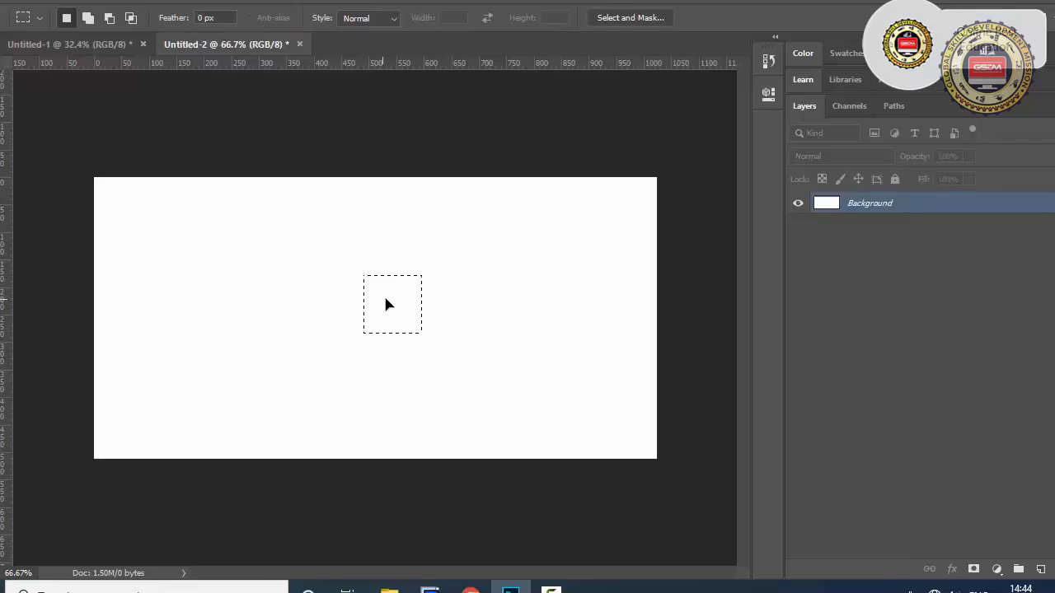
pyautogui.moveTo(387, 305); pyautogui.dragTo(369, 317)
pyautogui.moveTo(148, 204); pyautogui.dragTo(311, 332)
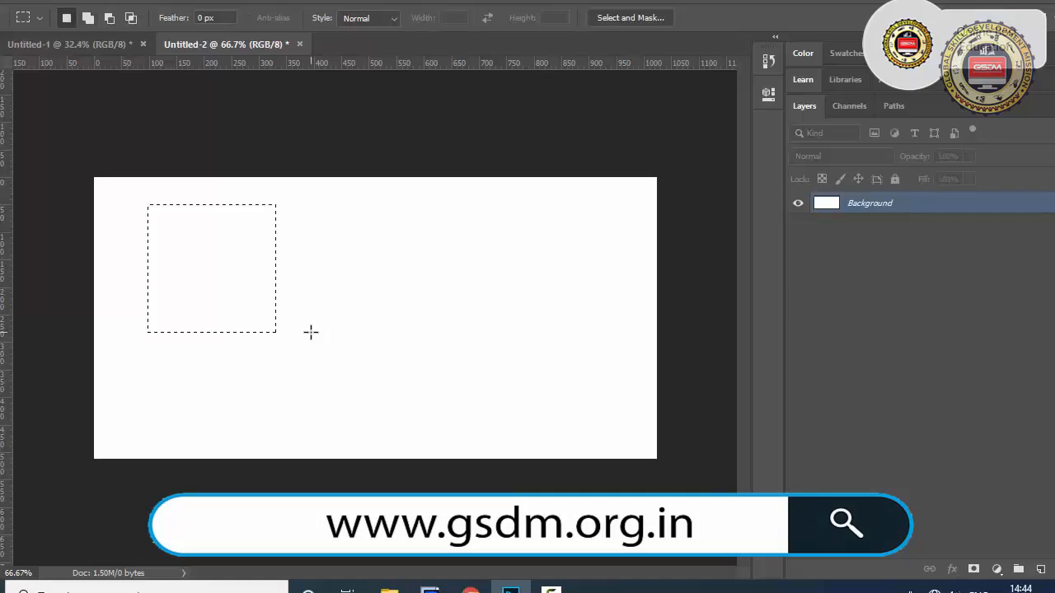
pyautogui.moveTo(222, 289); pyautogui.dragTo(444, 334)
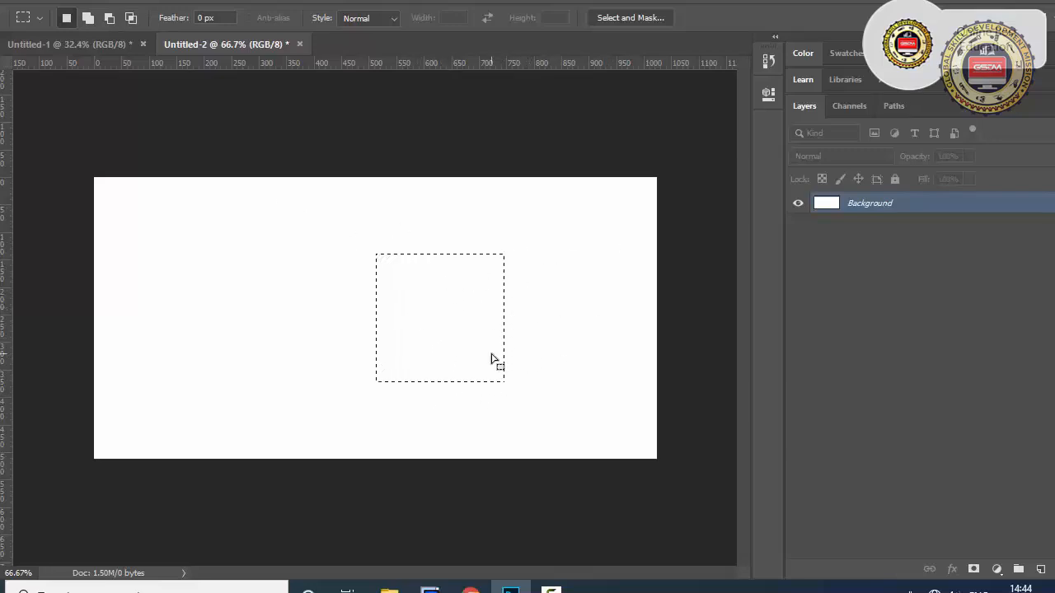
# Add two rectangles to the square selection, one overlapping its lower-right corner and a taller one overlapping its left edge.
pyautogui.click(87, 18)
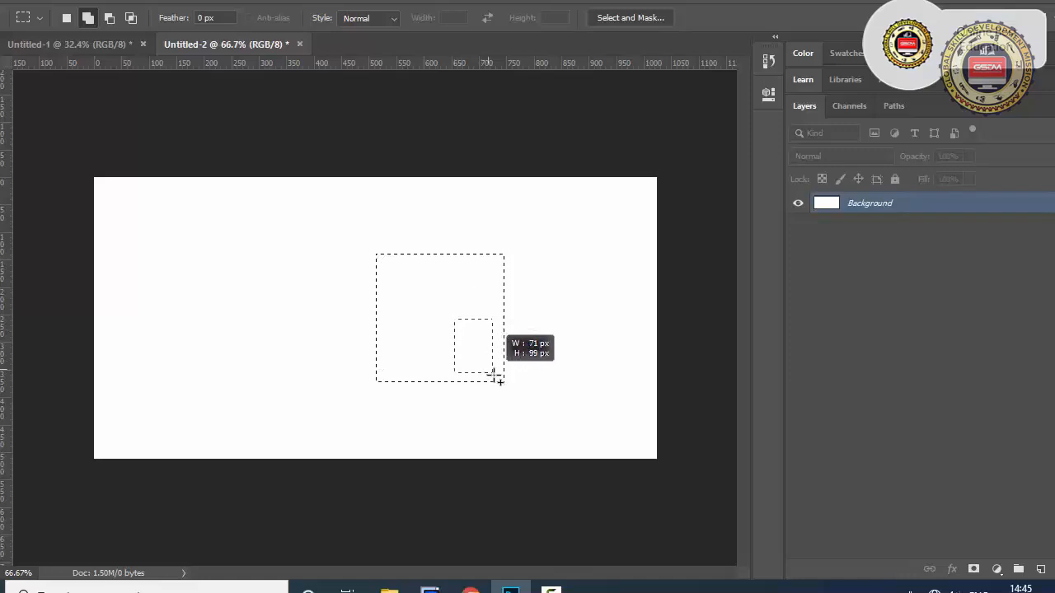
pyautogui.moveTo(492, 373); pyautogui.dragTo(575, 434)
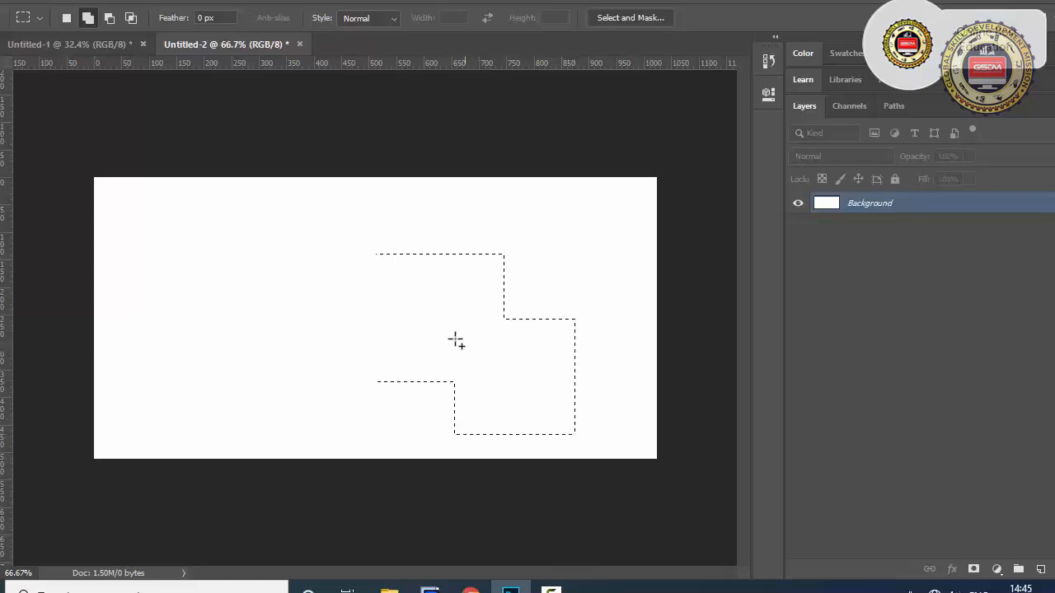
pyautogui.moveTo(322, 234); pyautogui.dragTo(391, 329)
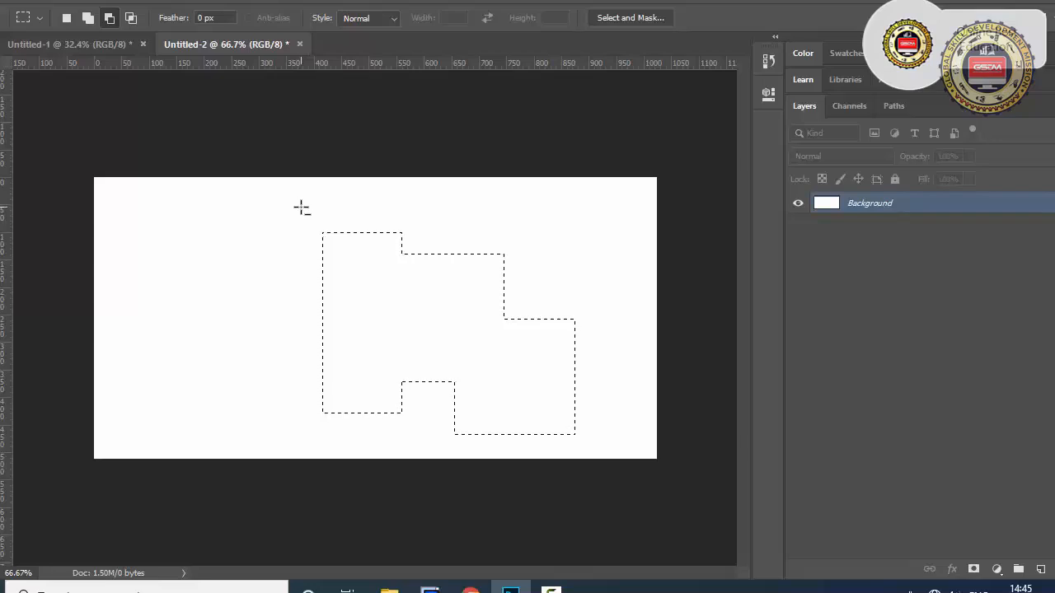
# Subtract rectangles from the selection's upper edge, trimming its raised upper-left part and a strip along the whole top.
pyautogui.moveTo(293, 207); pyautogui.dragTo(315, 224)
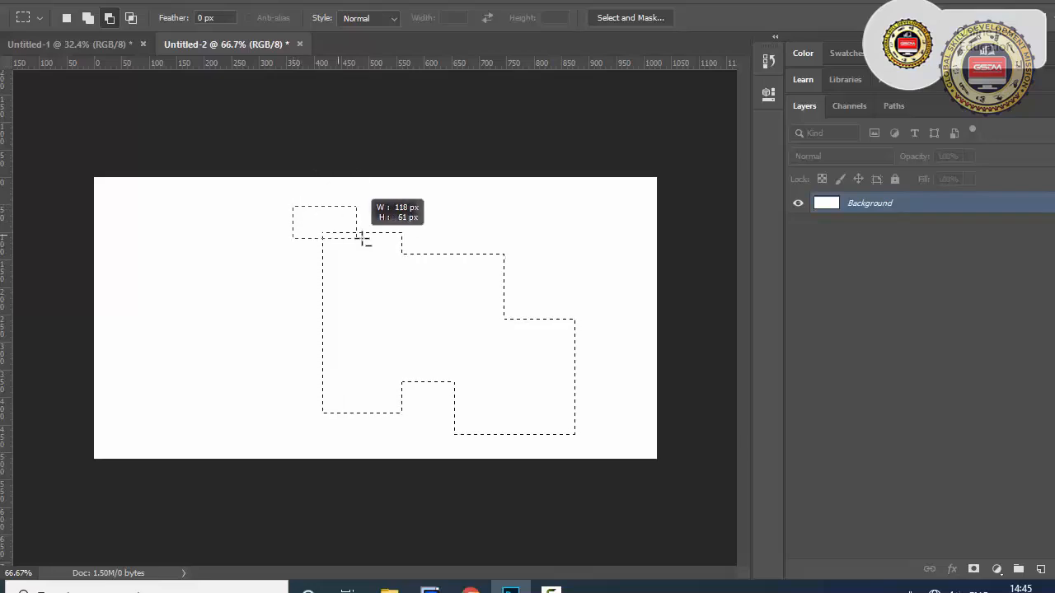
pyautogui.moveTo(394, 244); pyautogui.dragTo(421, 255)
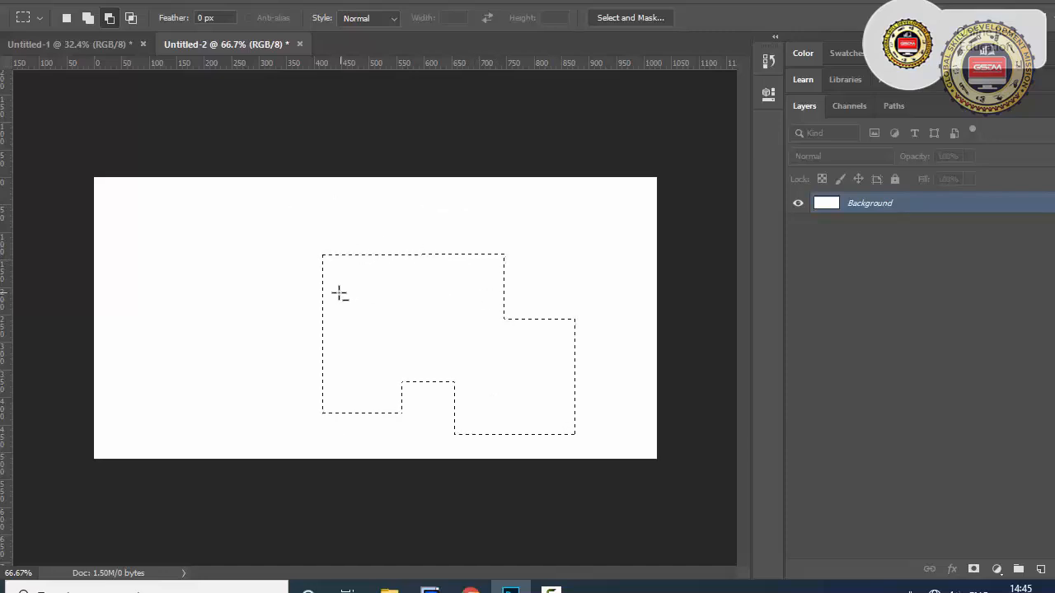
pyautogui.moveTo(277, 228); pyautogui.dragTo(515, 270)
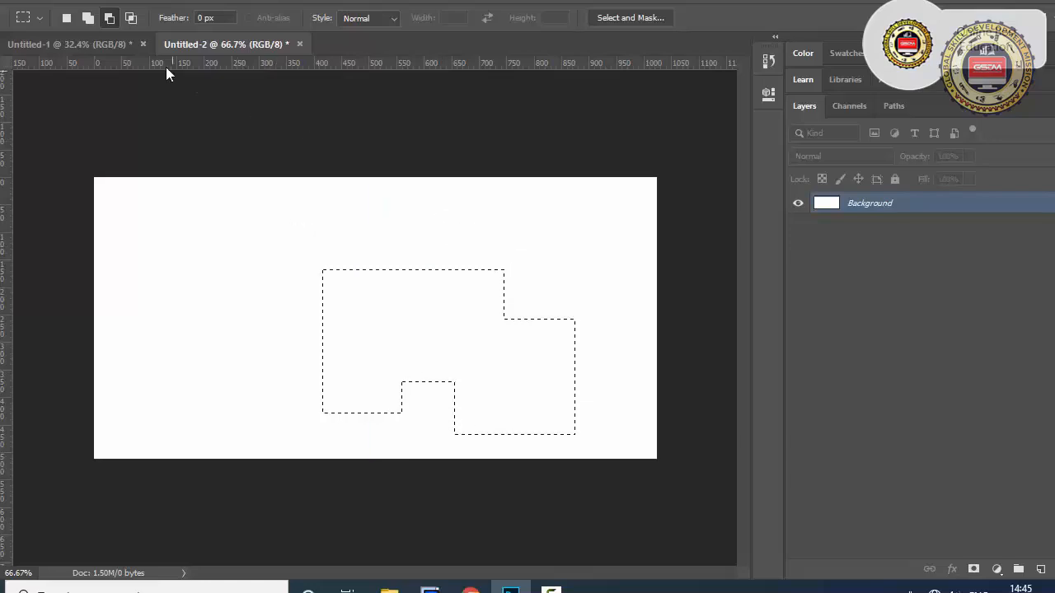
# Try to intersect the stepped selection with a small rectangle overlapping its upper edge.
pyautogui.click(130, 18)
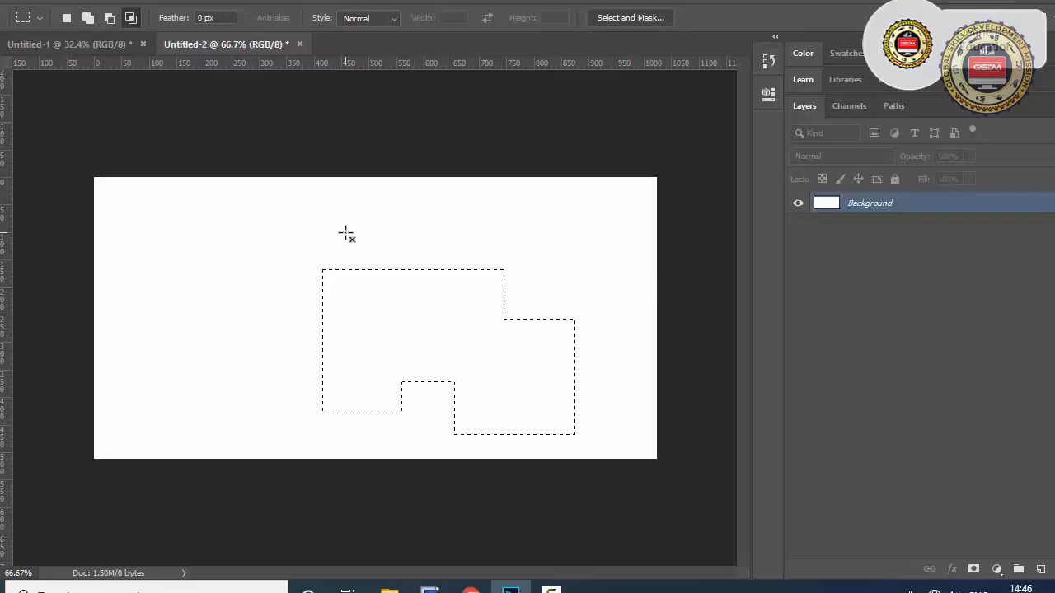
pyautogui.moveTo(352, 245); pyautogui.dragTo(405, 282)
pyautogui.hotkey('ctrl', 'z')
# Build an L-shaped selection on the canvas's left half by adding two overlapping rectangles and intersecting them with a third.
pyautogui.click(67, 17)
pyautogui.moveTo(121, 212); pyautogui.dragTo(253, 320)
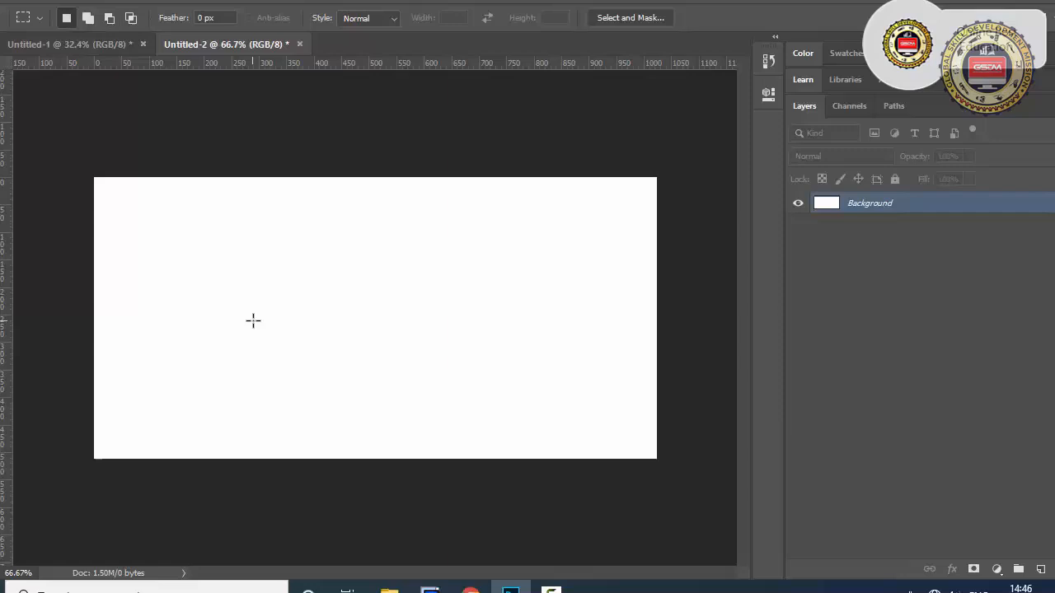
pyautogui.click(88, 17)
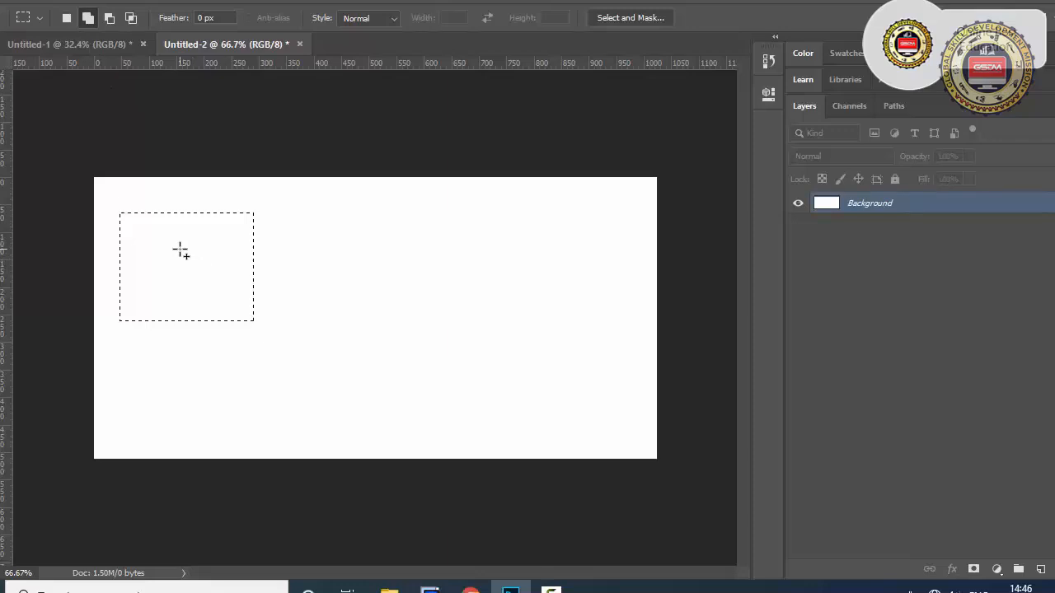
pyautogui.moveTo(179, 249); pyautogui.dragTo(356, 405)
pyautogui.click(131, 17)
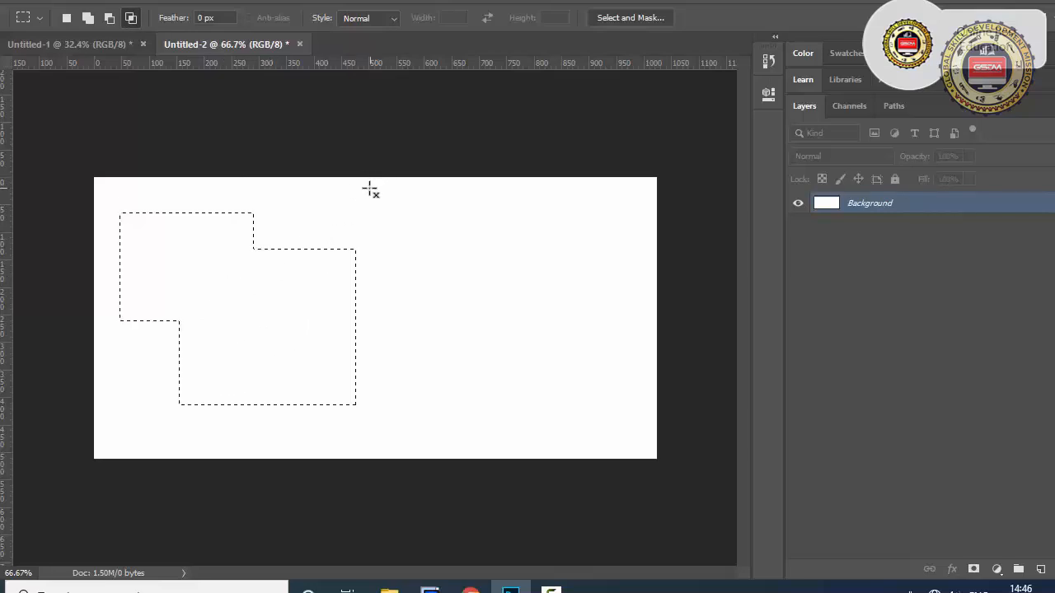
pyautogui.moveTo(370, 186); pyautogui.dragTo(190, 338)
# Set the marquee tool's Feather to 50 px.
pyautogui.click(220, 18)
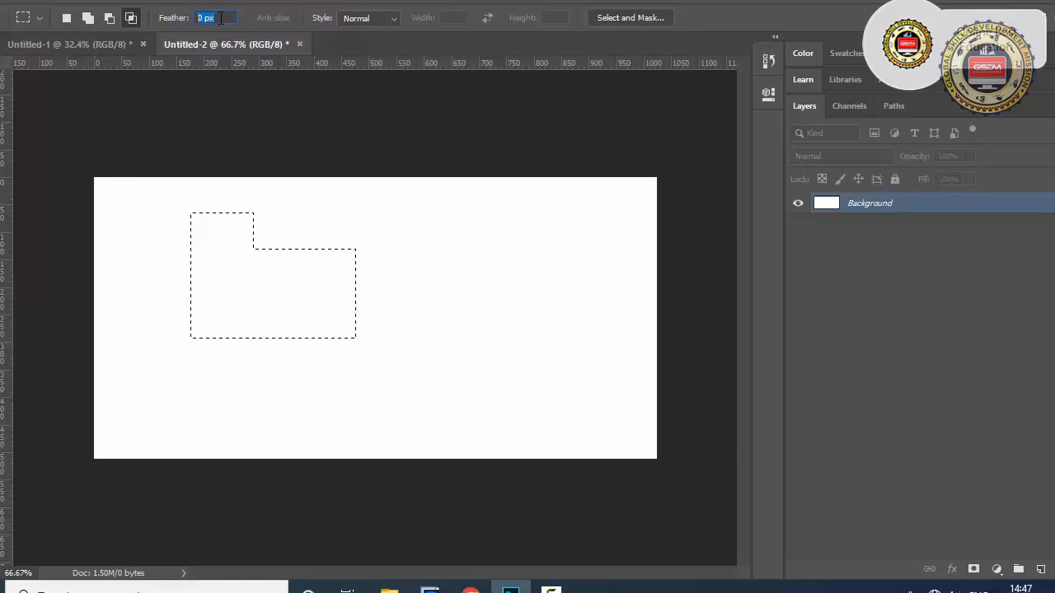
pyautogui.click(218, 18)
pyautogui.click(199, 18)
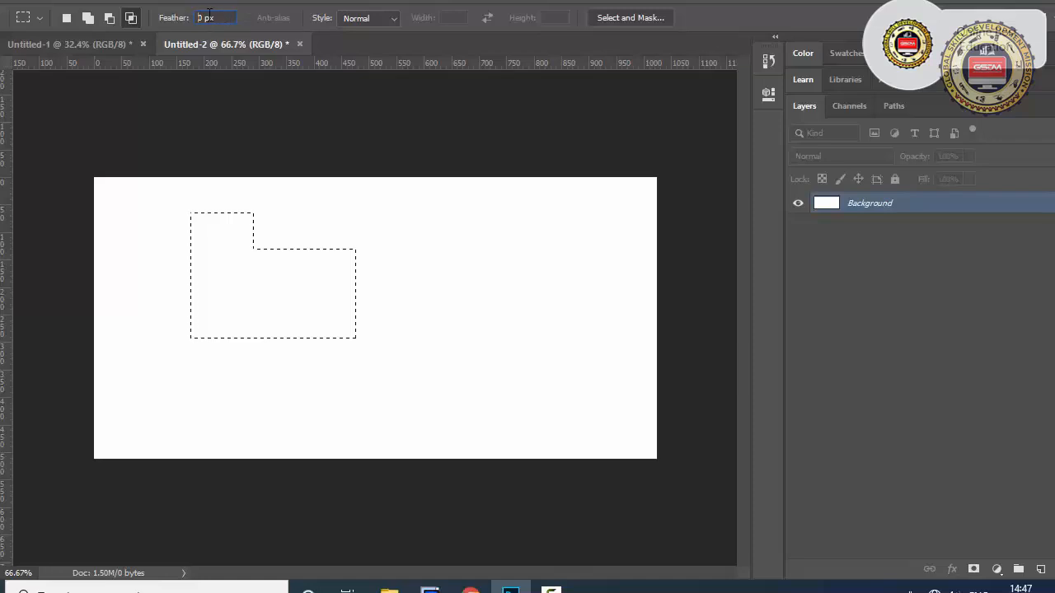
pyautogui.write('50')
pyautogui.press('Delete')
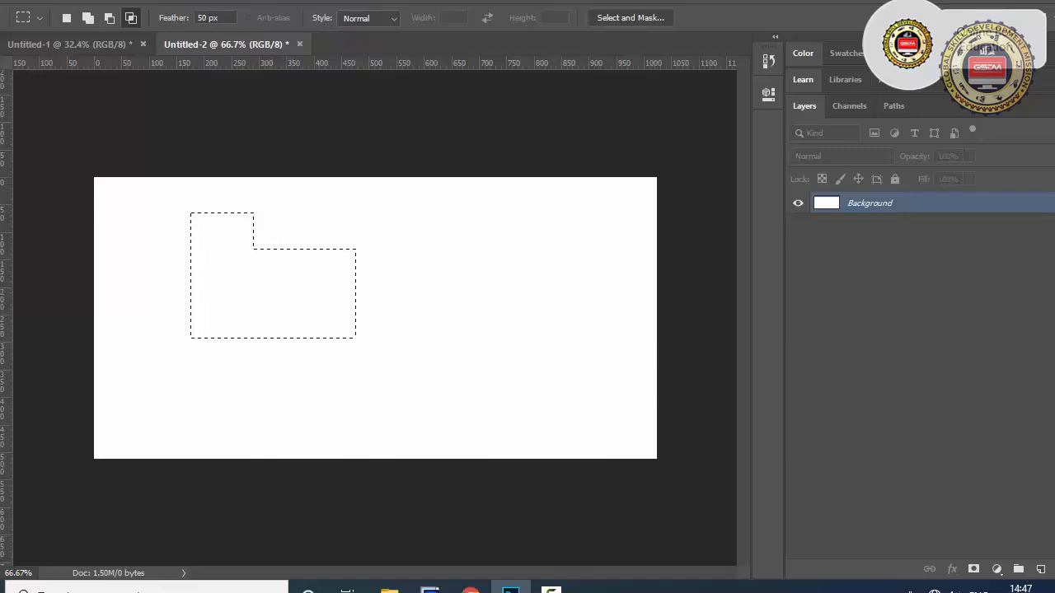
# Switch the marquee tool to New Selection mode and check the available Style options, keeping Normal.
pyautogui.click(66, 18)
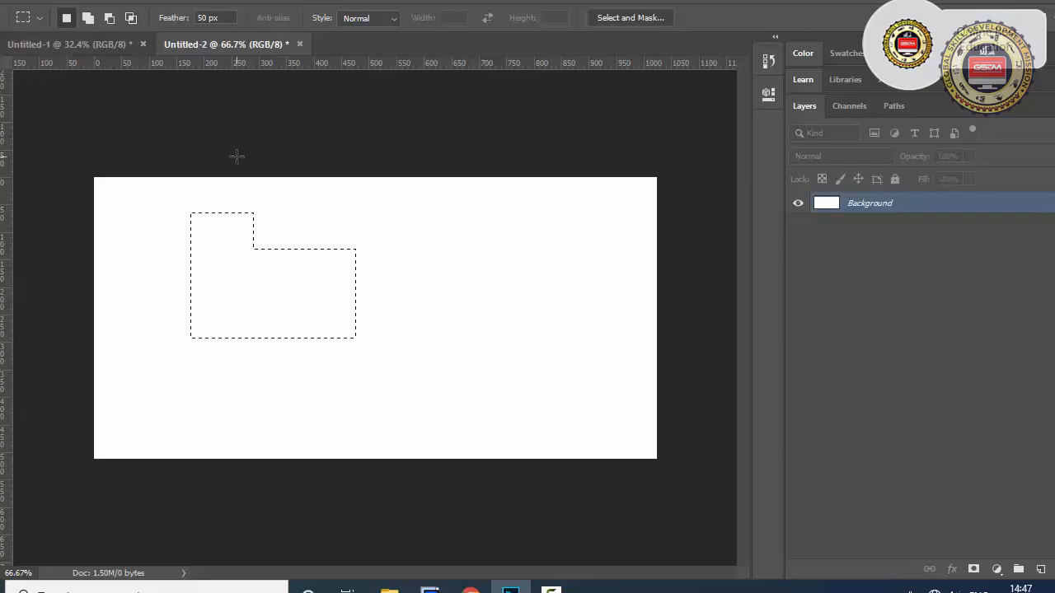
pyautogui.click(387, 20)
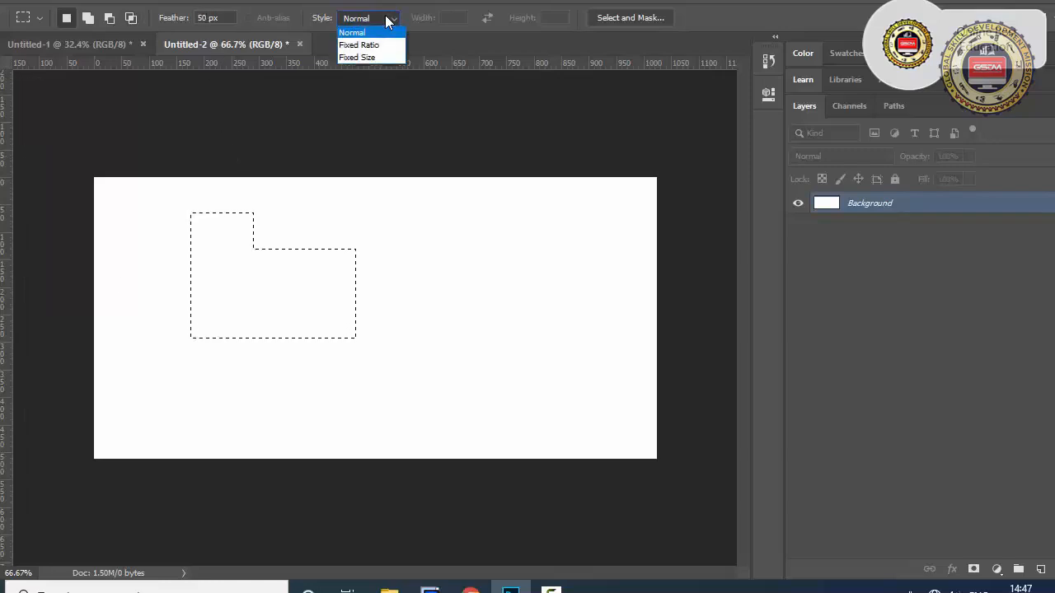
pyautogui.click(68, 22)
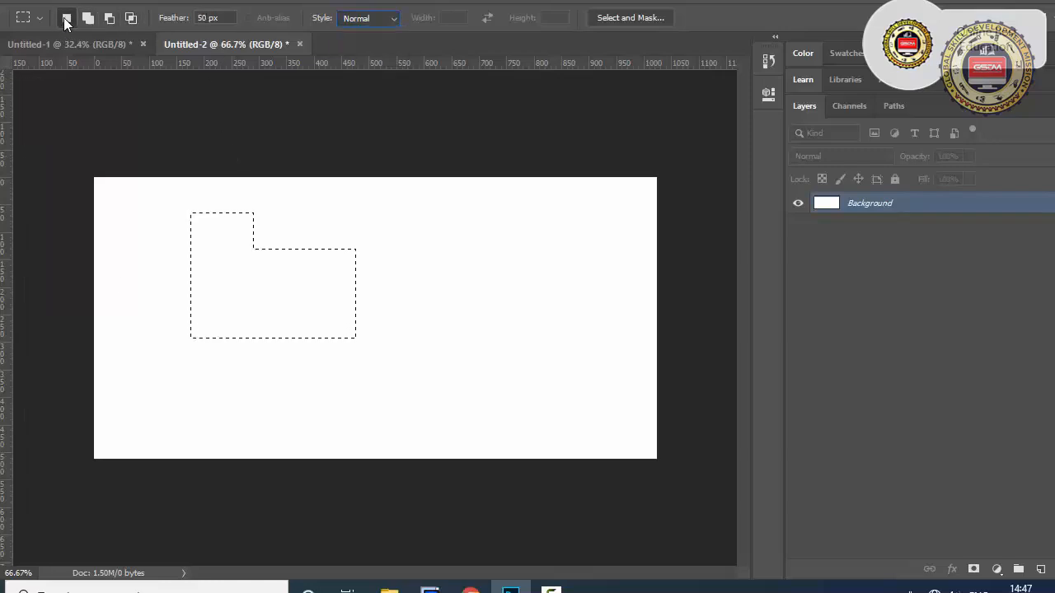
# Try a tall rectangular selection on the canvas's right half, and set the marquee Style to Fixed Ratio.
pyautogui.moveTo(416, 204); pyautogui.dragTo(480, 357)
pyautogui.click(375, 18)
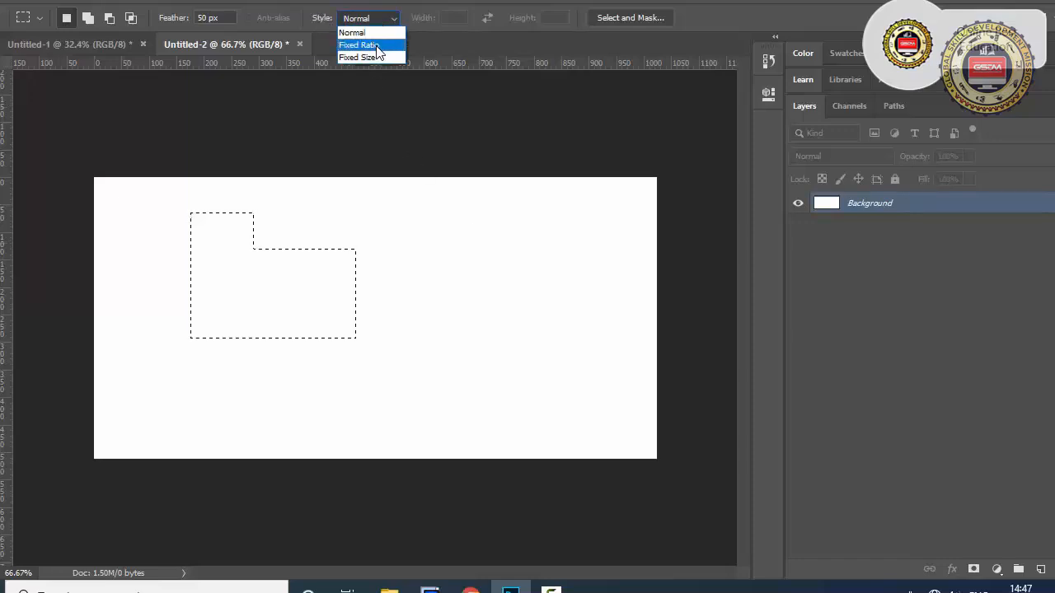
pyautogui.click(375, 46)
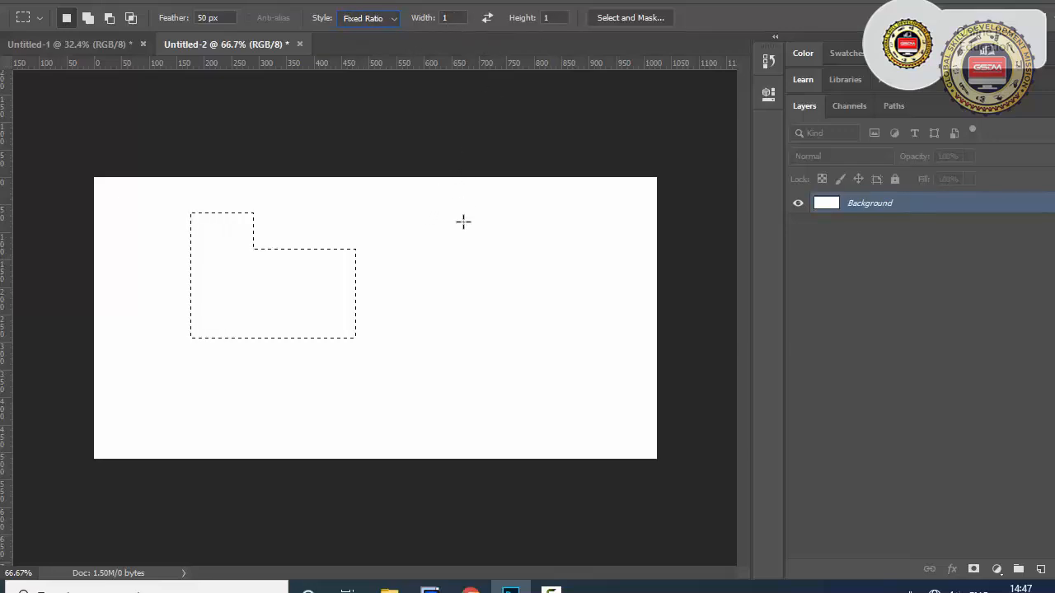
# Draw a square 1:1 selection on the canvas's right half, and another near the middle with Feather at 10 px.
pyautogui.click(442, 196)
pyautogui.moveTo(444, 198); pyautogui.dragTo(560, 339)
pyautogui.write('10')
pyautogui.moveTo(289, 223); pyautogui.dragTo(438, 371)
# Set Feather to 0 px and draw a sharp-cornered square selection near the canvas's upper-left corner.
pyautogui.click(185, 14)
pyautogui.write('0')
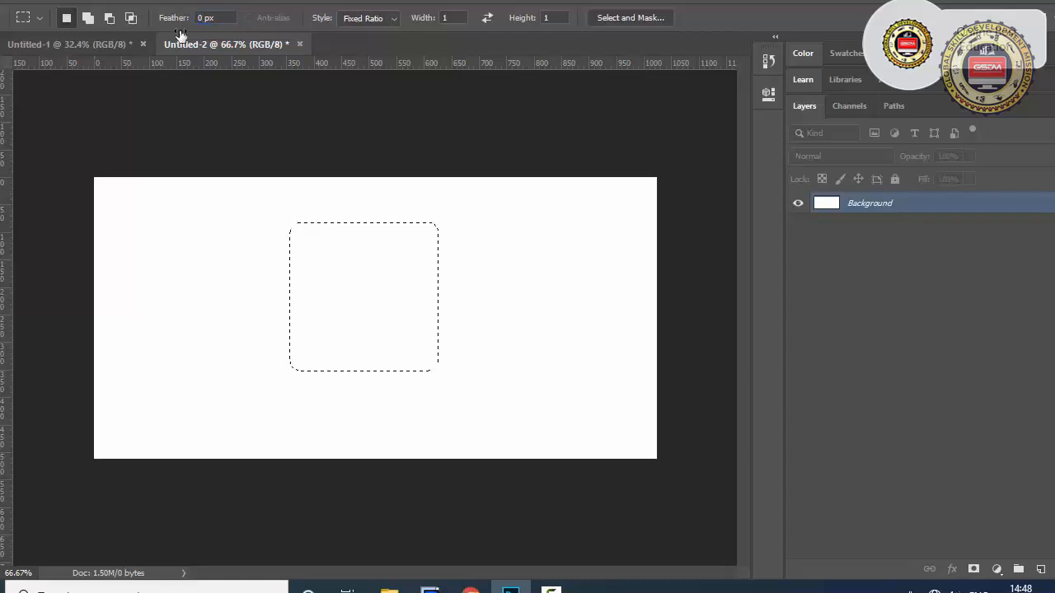
pyautogui.moveTo(135, 201); pyautogui.dragTo(225, 308)
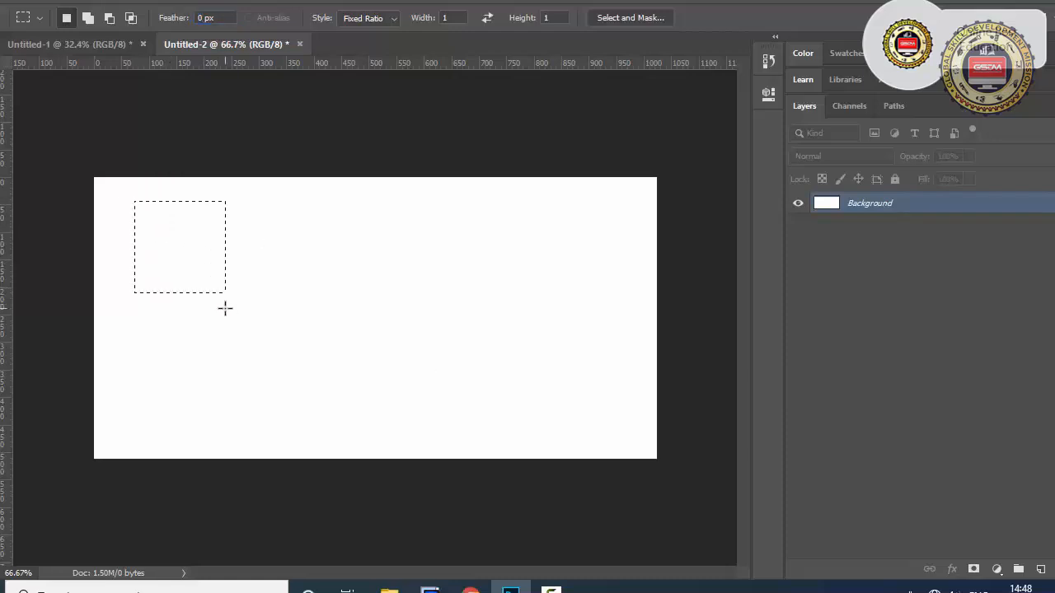
# Set the fixed ratio to Width 3 and Height 2, and draw a matching selection in the canvas's upper middle.
pyautogui.click(398, 17)
pyautogui.click(398, 17)
pyautogui.write('3')
pyautogui.click(557, 18)
pyautogui.write('2')
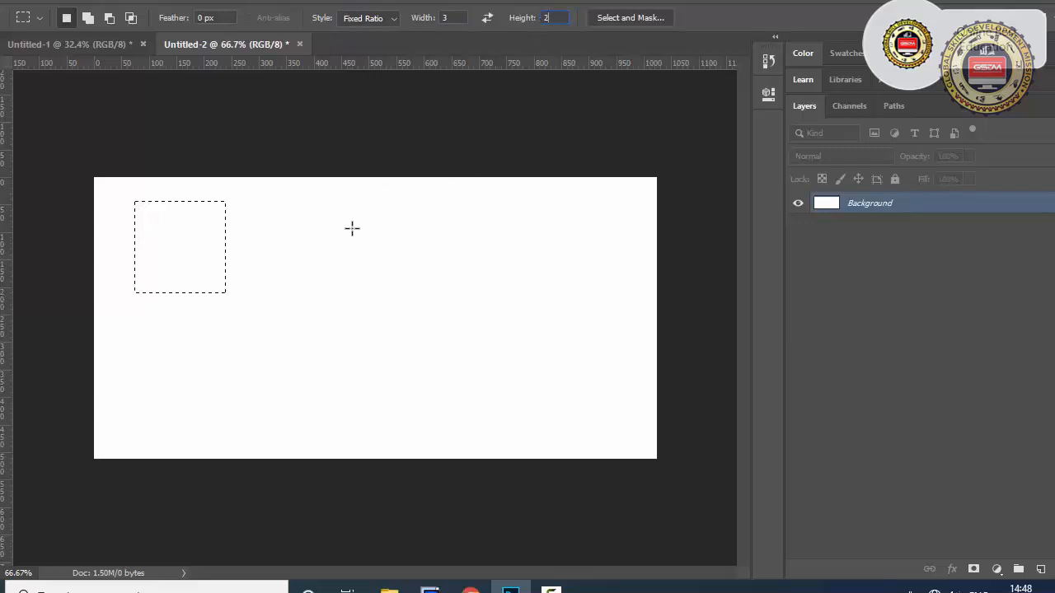
pyautogui.moveTo(294, 199); pyautogui.dragTo(315, 214)
pyautogui.moveTo(321, 217)
pyautogui.mouseDown()
pyautogui.moveTo(365, 259)
pyautogui.moveTo(332, 263)
pyautogui.moveTo(494, 355)
pyautogui.moveTo(310, 339)
pyautogui.moveTo(438, 357)
pyautogui.moveTo(434, 375)
pyautogui.moveTo(400, 374)
pyautogui.moveTo(503, 387)
pyautogui.moveTo(508, 398)
pyautogui.moveTo(455, 381)
pyautogui.mouseUp()
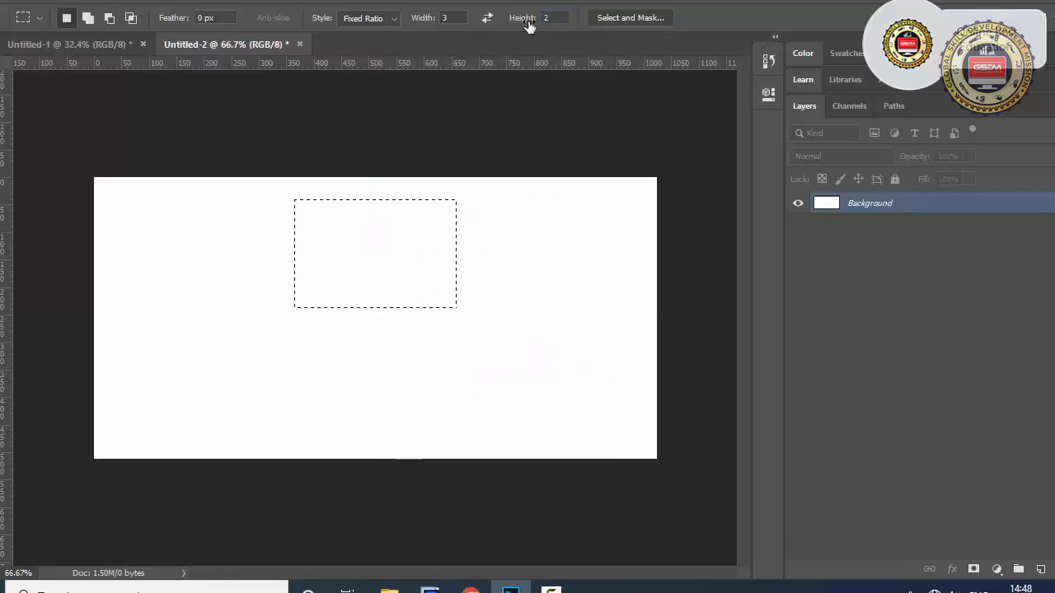
# Open the Select and Mask workspace for the rectangular selection and leave it without refining anything.
pyautogui.click(628, 18)
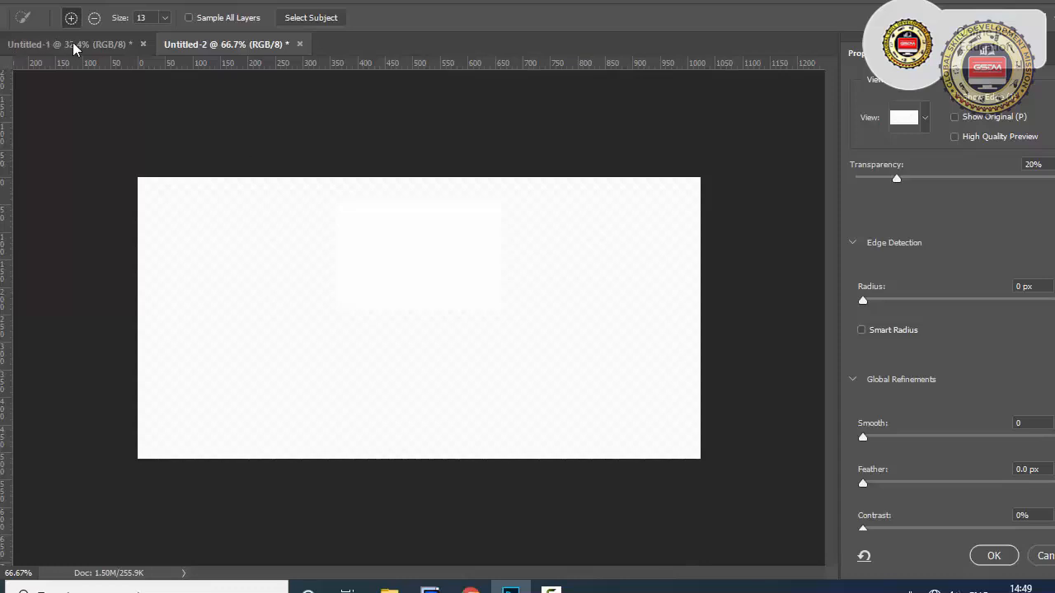
pyautogui.click(15, 10)
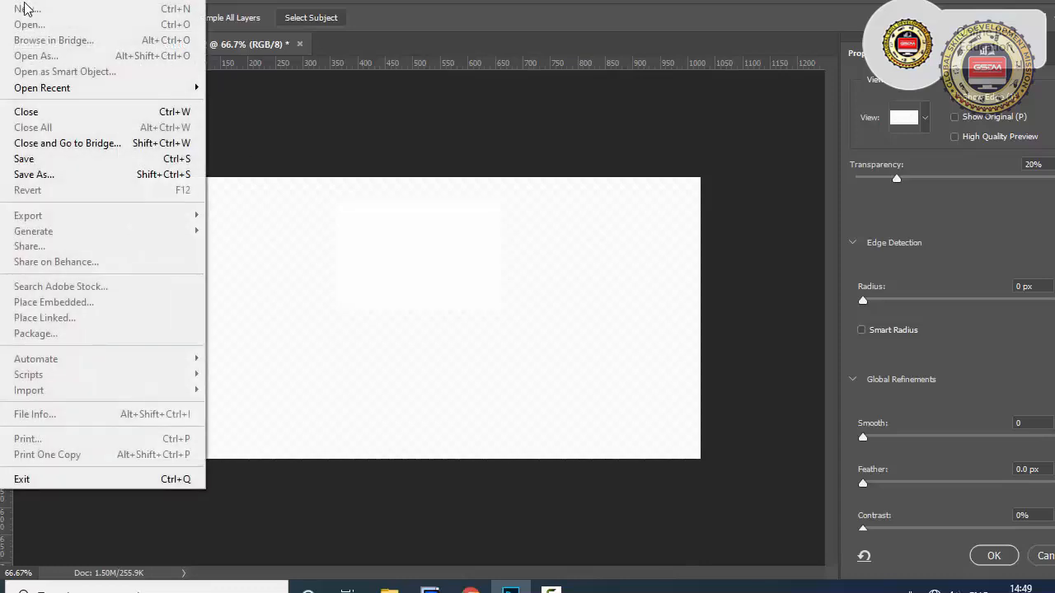
pyautogui.click(264, 57)
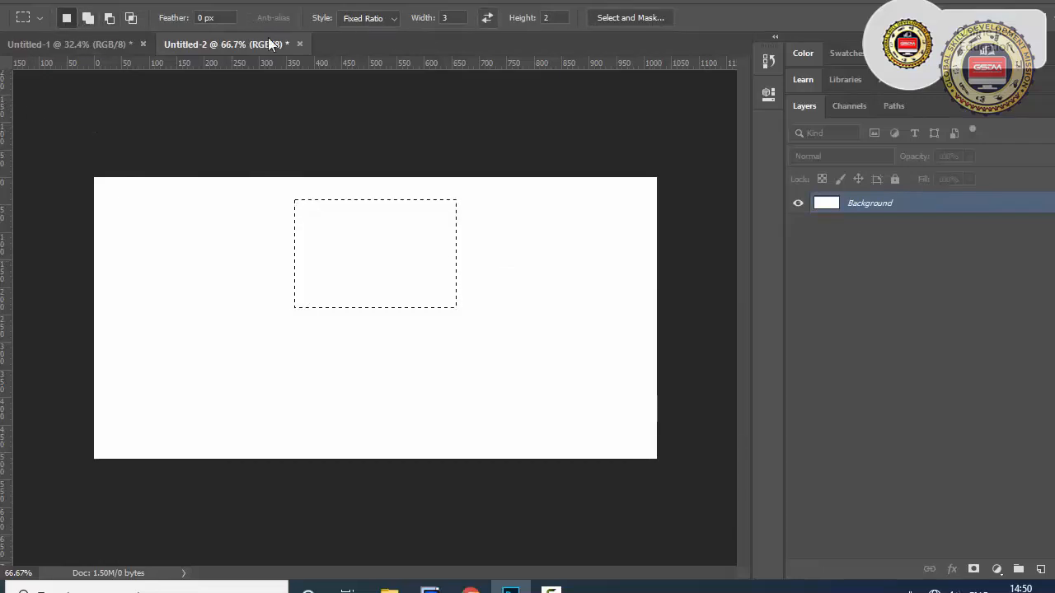
# With the Elliptical Marquee, draw a large circular selection on the canvas's left half and add a smaller overlapping circle at its right.
pyautogui.rightClick(1, 85)
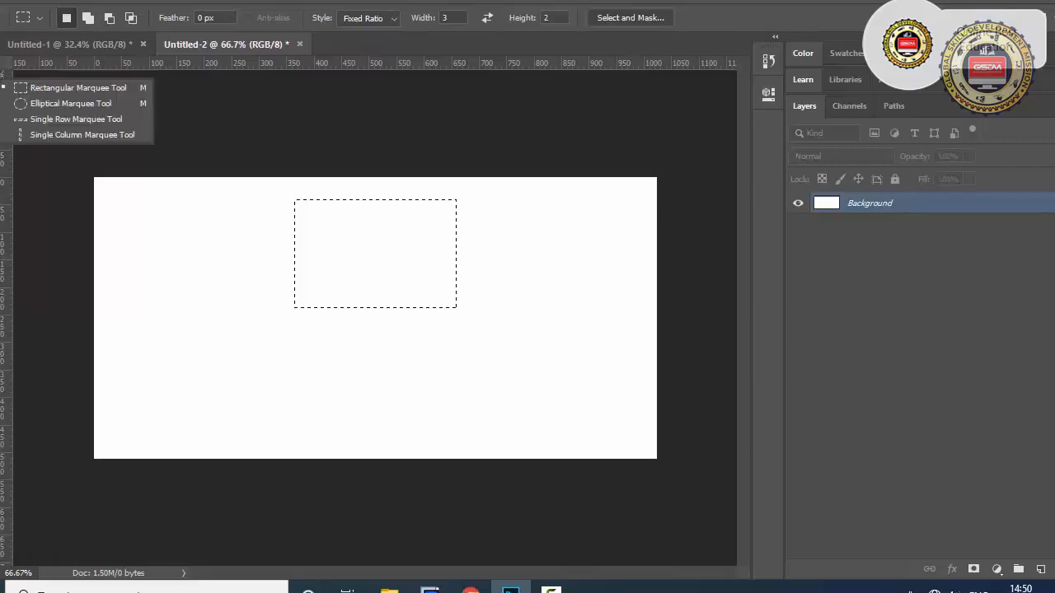
pyautogui.click(37, 105)
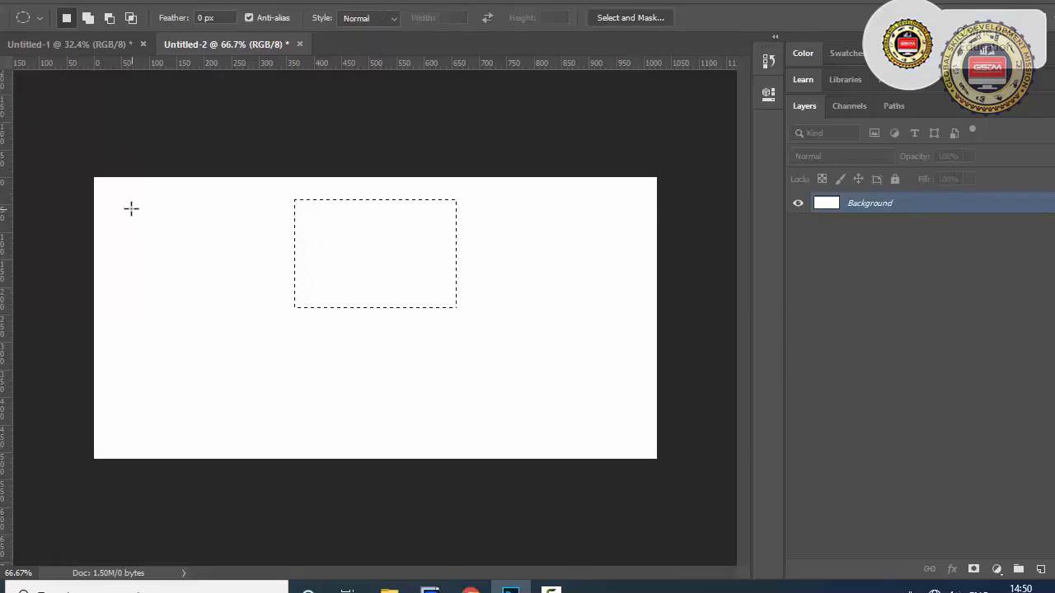
pyautogui.moveTo(131, 210); pyautogui.dragTo(505, 393)
pyautogui.moveTo(401, 197); pyautogui.dragTo(270, 286)
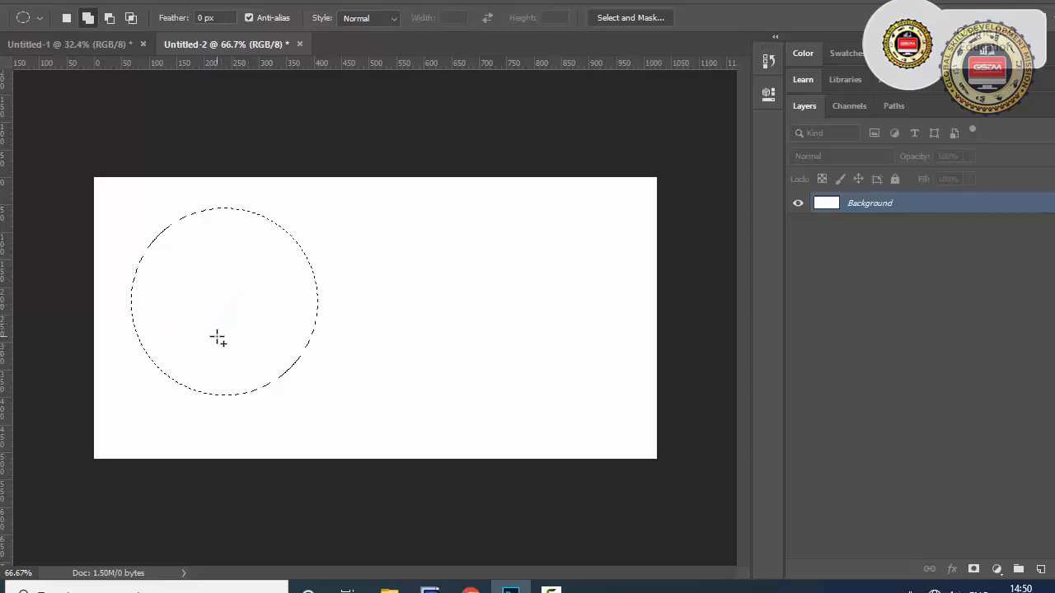
# Subtract a circle from the upper edge of the joined circles, and intersect the result with a larger circle to form a crescent.
pyautogui.click(108, 18)
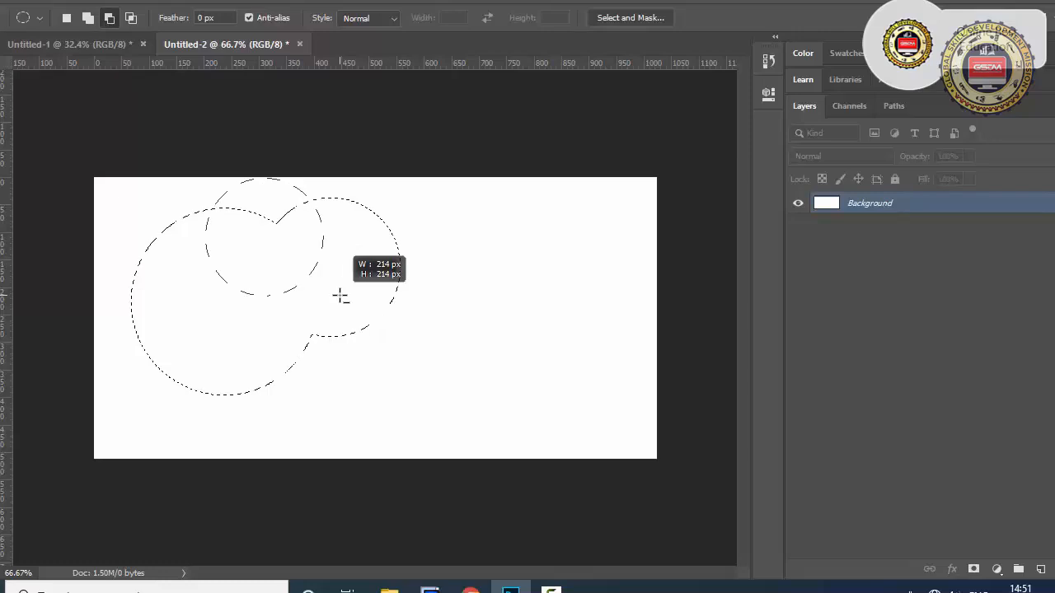
pyautogui.moveTo(280, 262); pyautogui.dragTo(348, 289)
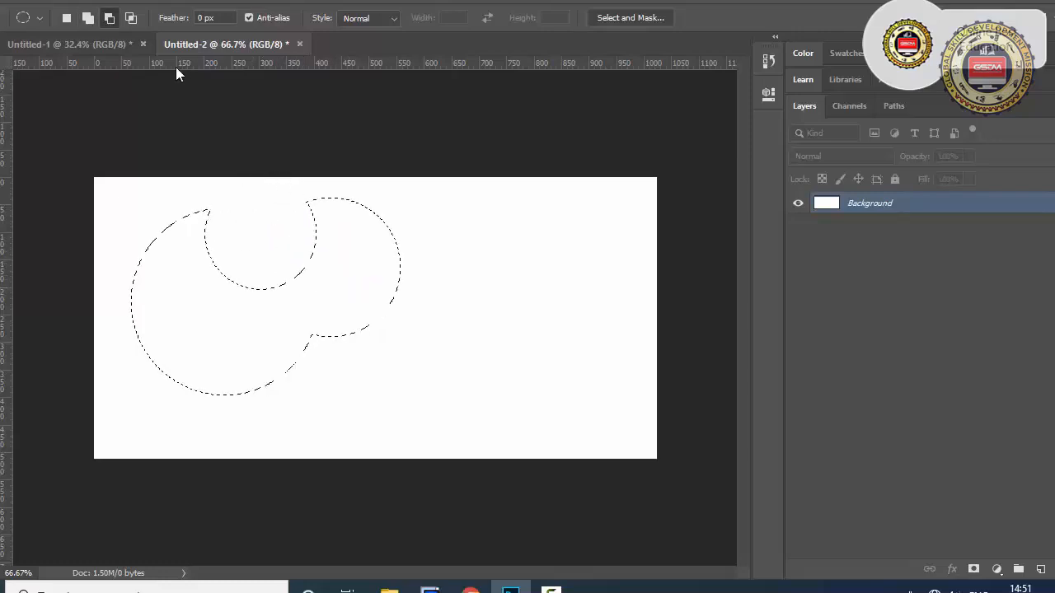
pyautogui.click(130, 18)
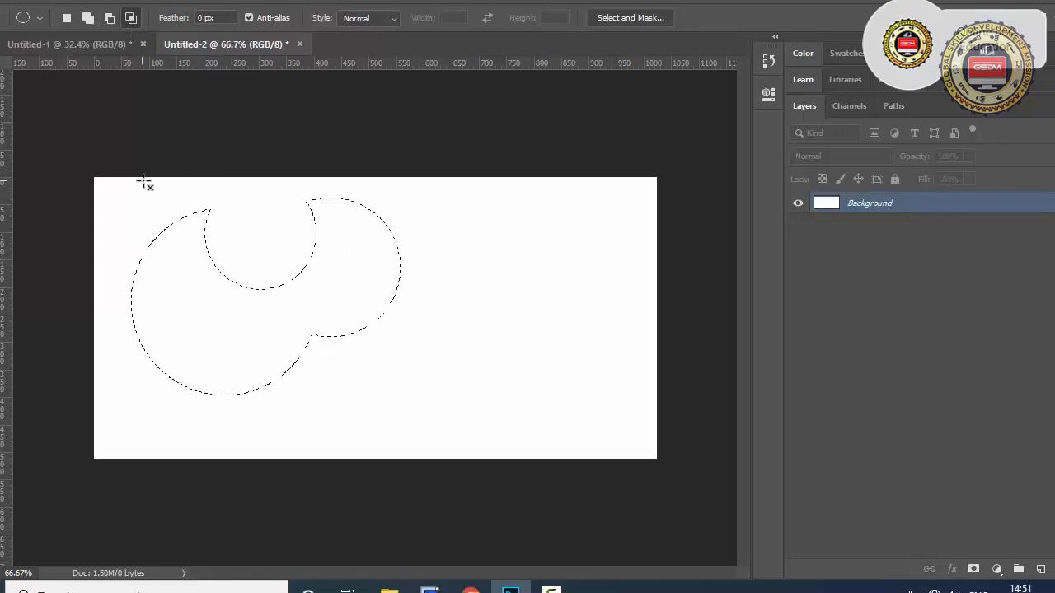
pyautogui.moveTo(141, 179); pyautogui.dragTo(253, 261)
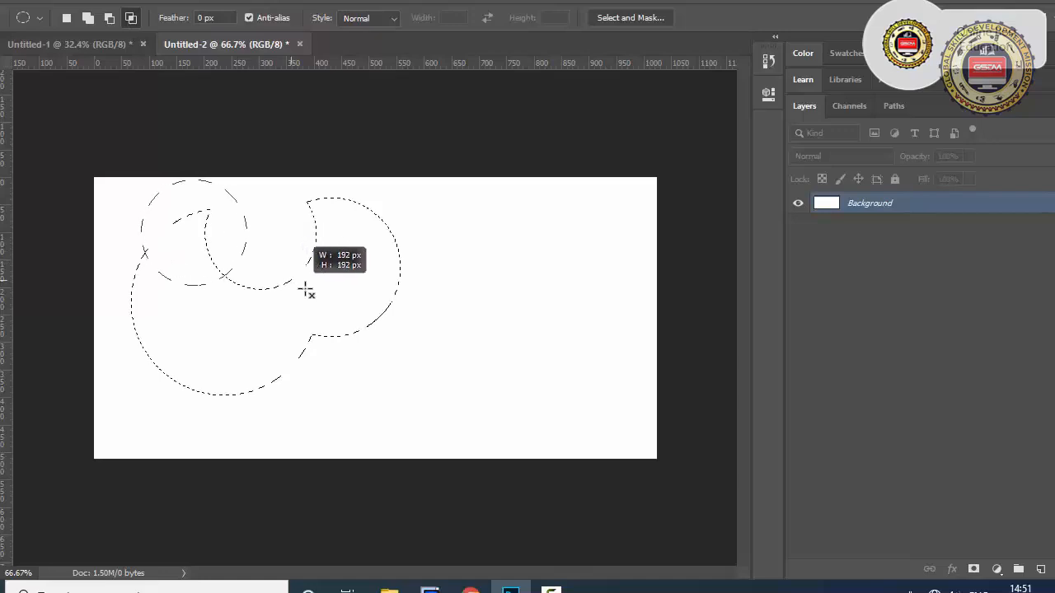
pyautogui.moveTo(306, 290); pyautogui.dragTo(443, 366)
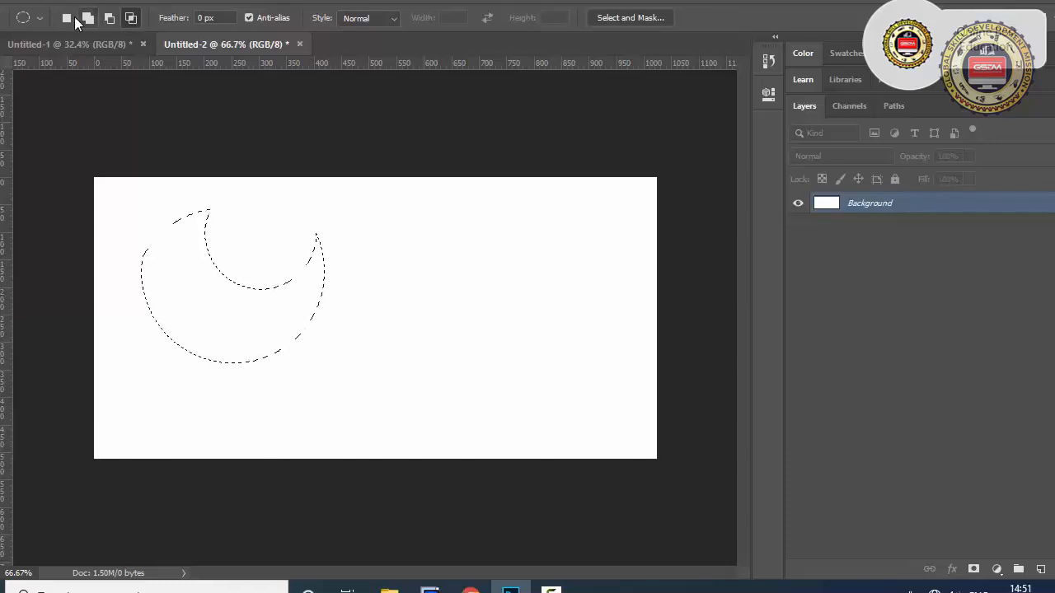
# Switch to the Rectangular Marquee in New Selection mode and temporarily use add mode to join a 3:2 rectangle to the crescent's right side.
pyautogui.click(63, 18)
pyautogui.rightClick(2, 86)
pyautogui.click(13, 89)
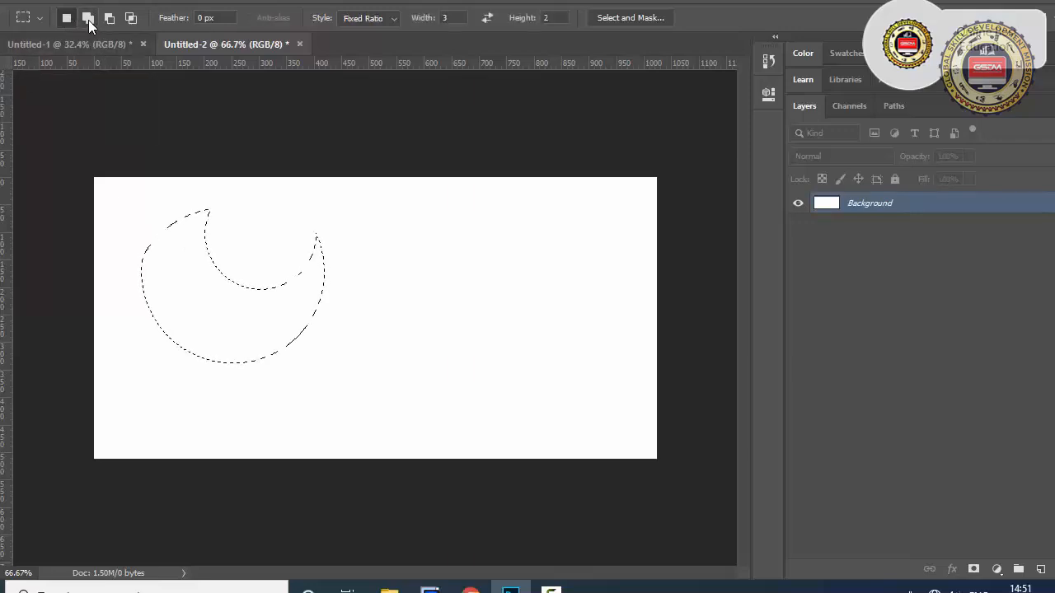
pyautogui.press('shift')
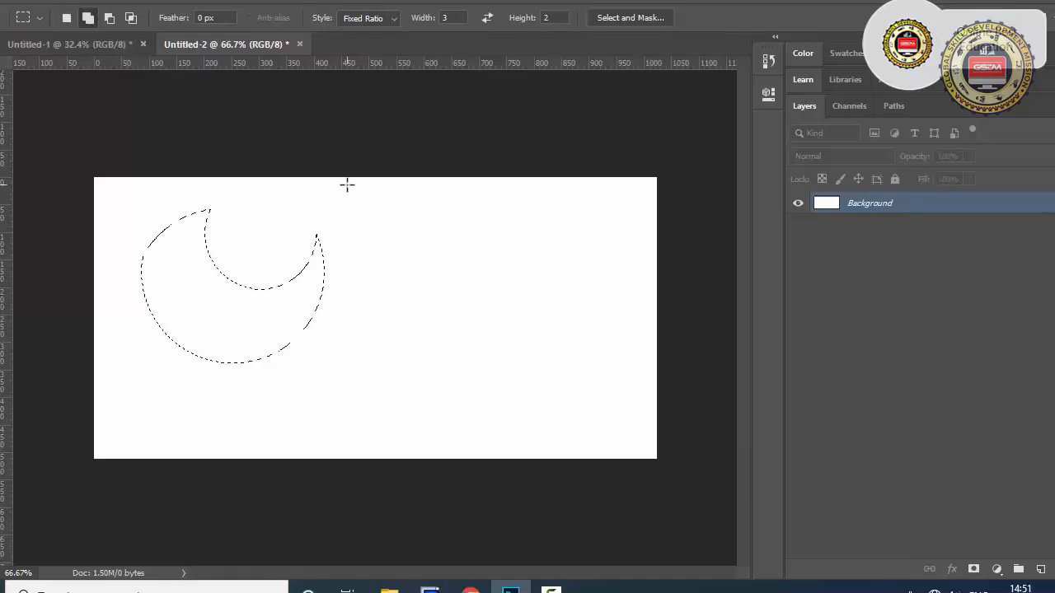
pyautogui.press('shift')
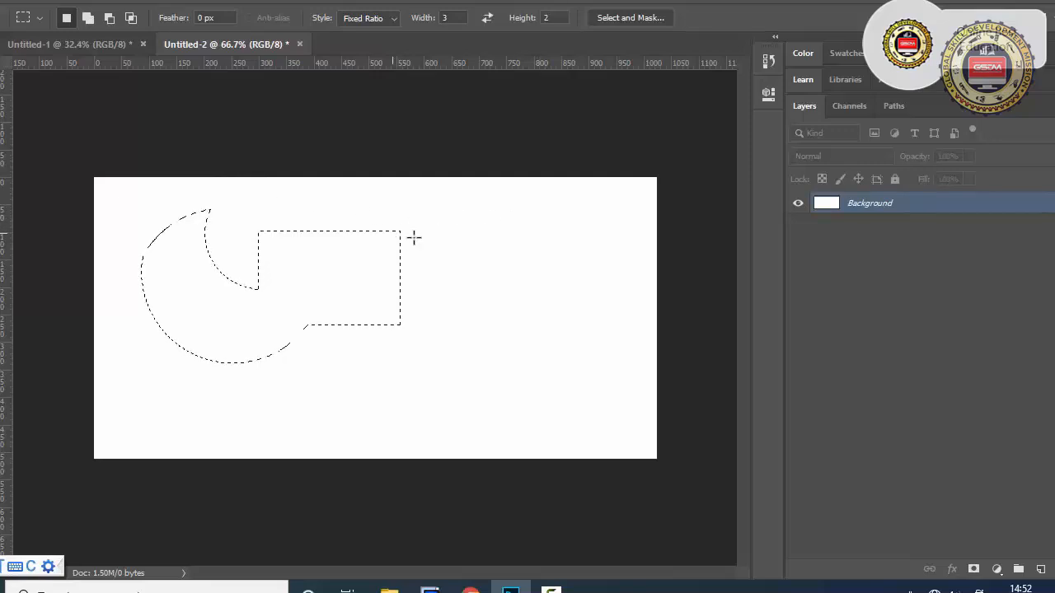
# Use the temporary subtract mode to cut a rectangle from the upper-right corner of the combined selection.
pyautogui.press('alt')
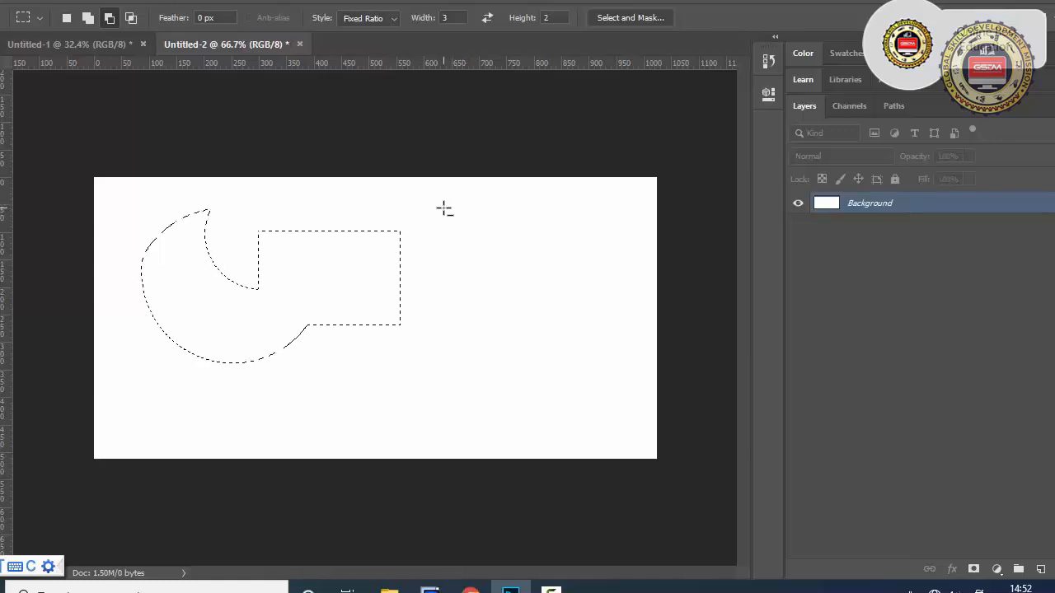
pyautogui.moveTo(452, 203); pyautogui.dragTo(390, 239)
pyautogui.press('alt')
# Use the temporary intersect mode to keep only the part of the selection inside a large overlapping 3:2 rectangle.
pyautogui.hotkey('shift', 'alt')
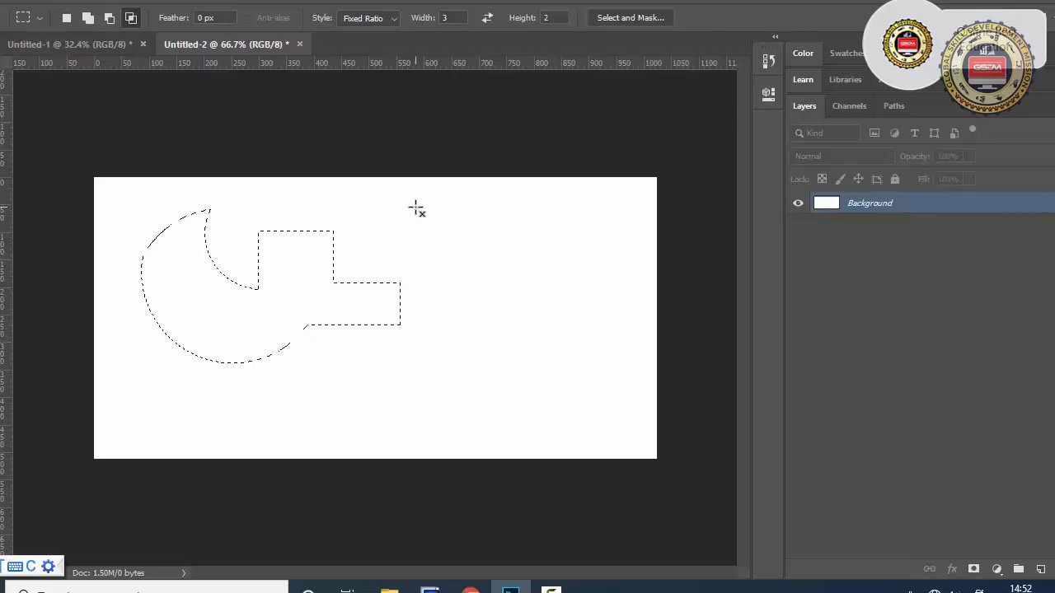
pyautogui.moveTo(414, 204); pyautogui.dragTo(340, 286)
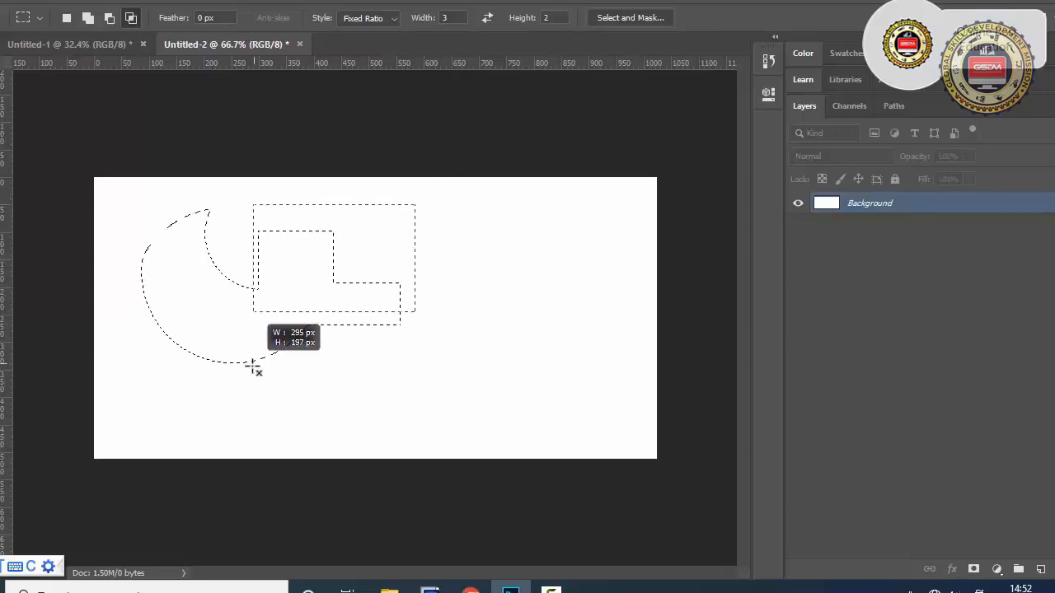
pyautogui.moveTo(253, 367); pyautogui.dragTo(229, 420)
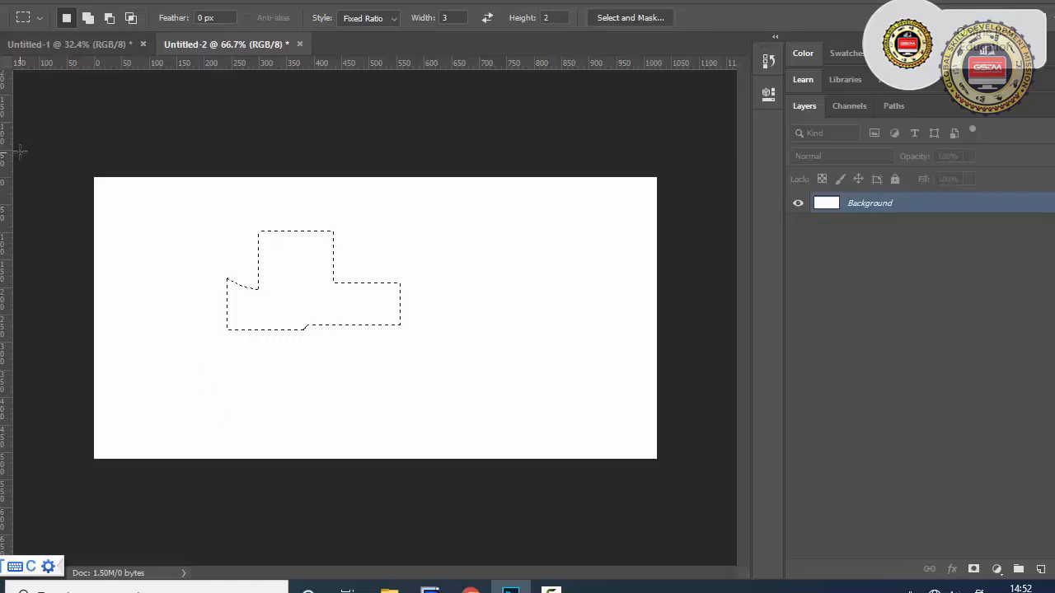
# Choose the Lasso Tool, switch to the Move tool and deselect the current selection.
pyautogui.press('l')
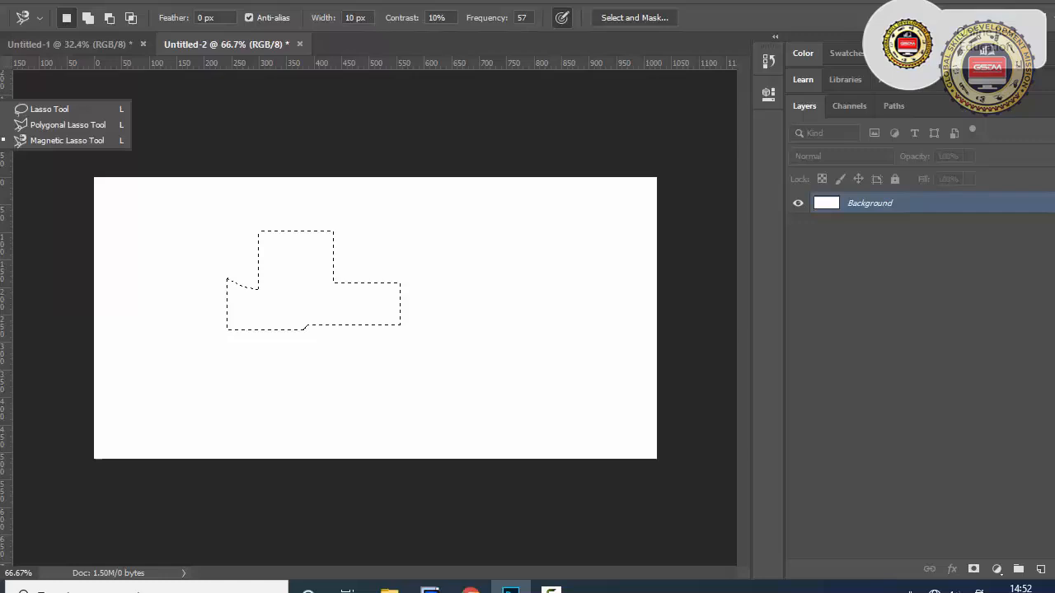
pyautogui.click(41, 109)
pyautogui.press('v')
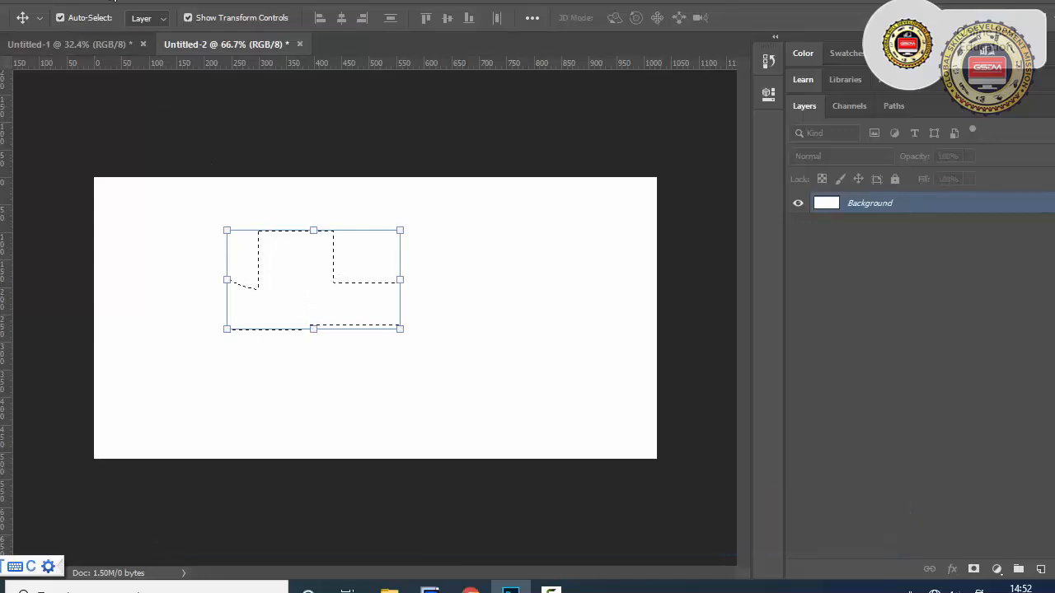
pyautogui.click(182, 2)
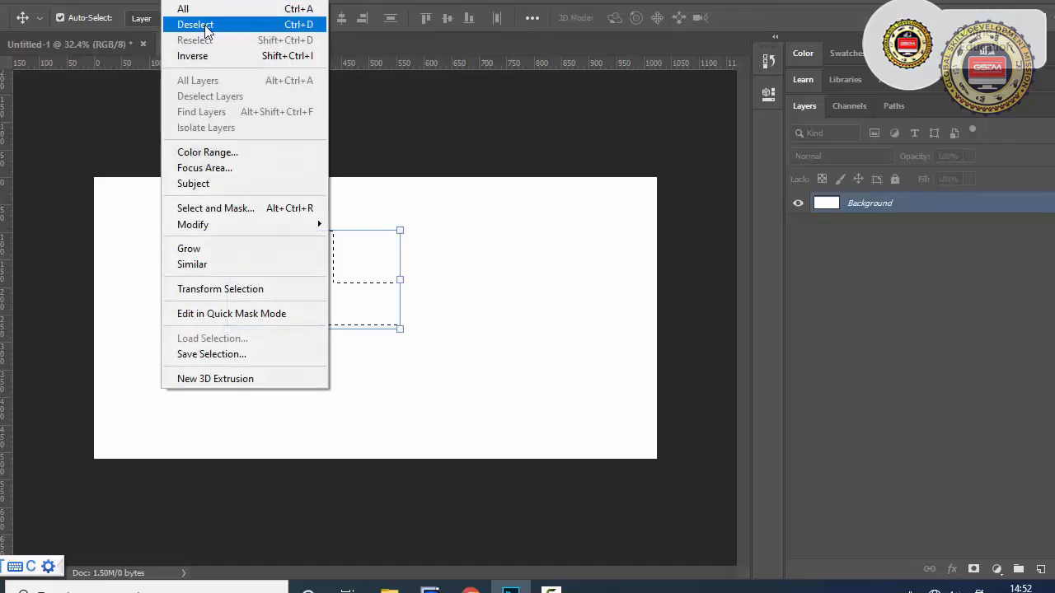
pyautogui.click(204, 27)
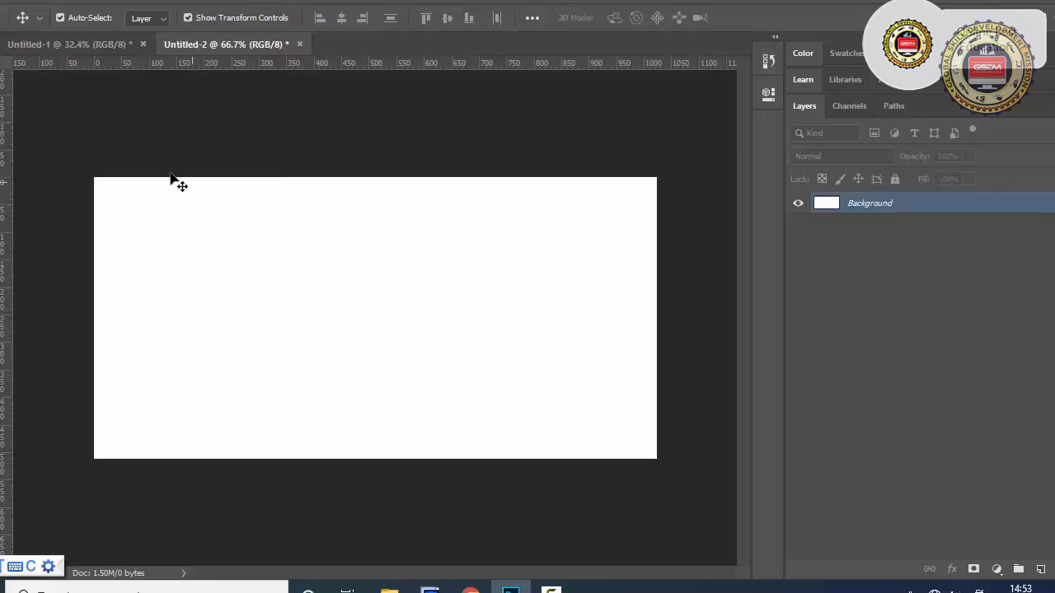
# Draw a large 3:2 rectangular selection in the canvas's upper left-middle area with the Rectangular Marquee.
pyautogui.press('m')
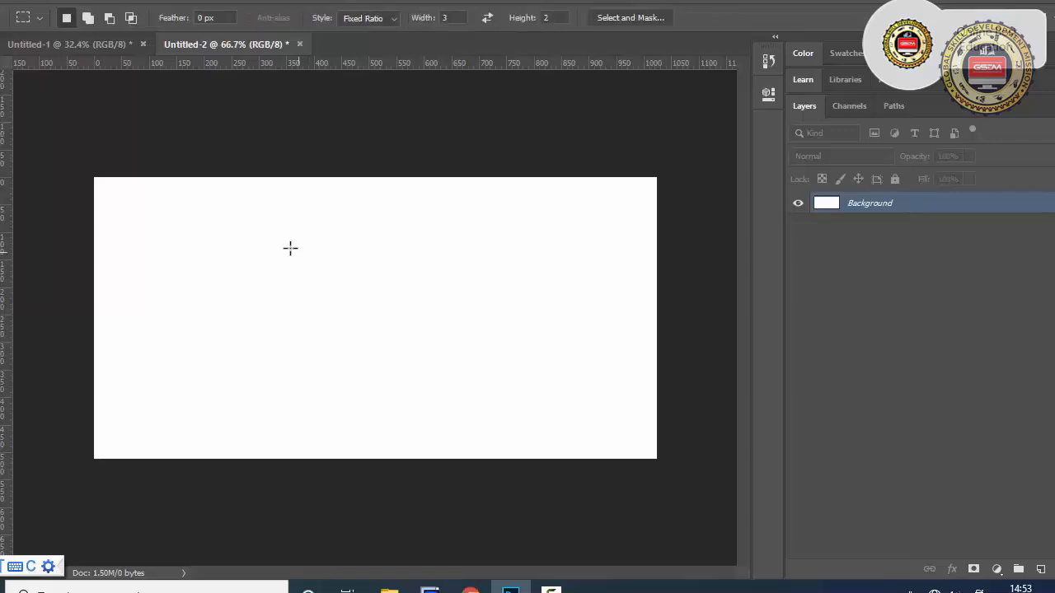
pyautogui.moveTo(216, 197); pyautogui.dragTo(374, 302)
pyautogui.click(496, 363)
# Toggle Quick Mask mode on and off to preview the rectangular selection.
pyautogui.press('q')
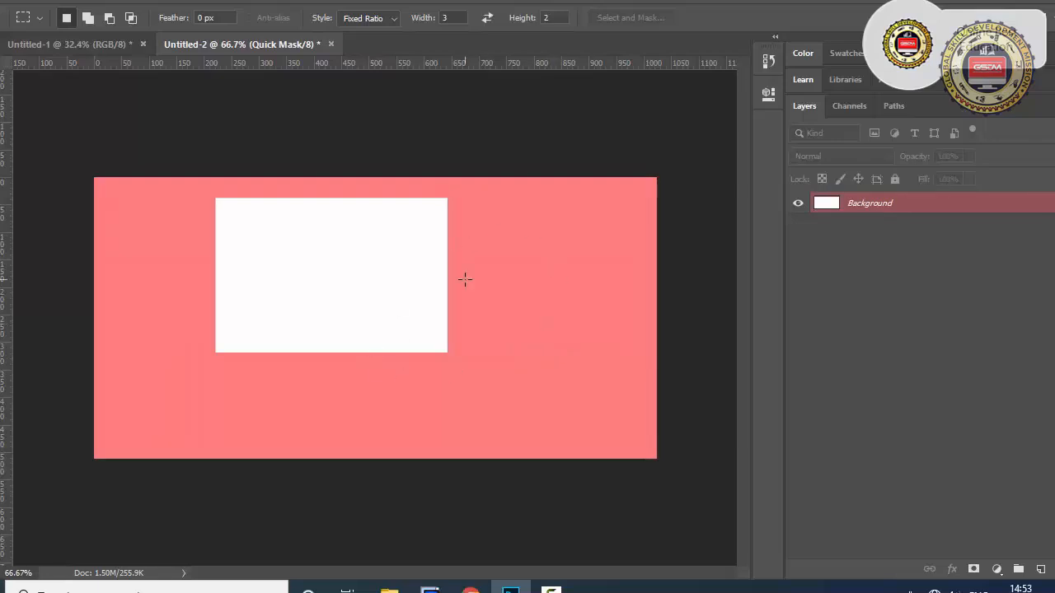
pyautogui.press('q')
pyautogui.press('q')
pyautogui.press('q')
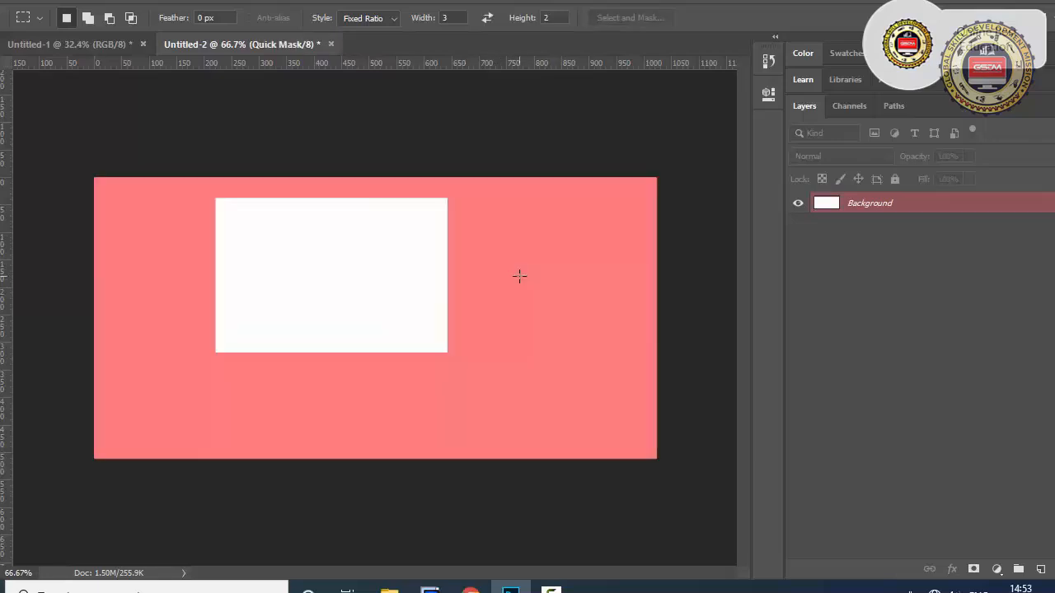
# In Add to Selection mode, join an overlapping 3:2 rectangle to the right side of the selection.
pyautogui.click(88, 17)
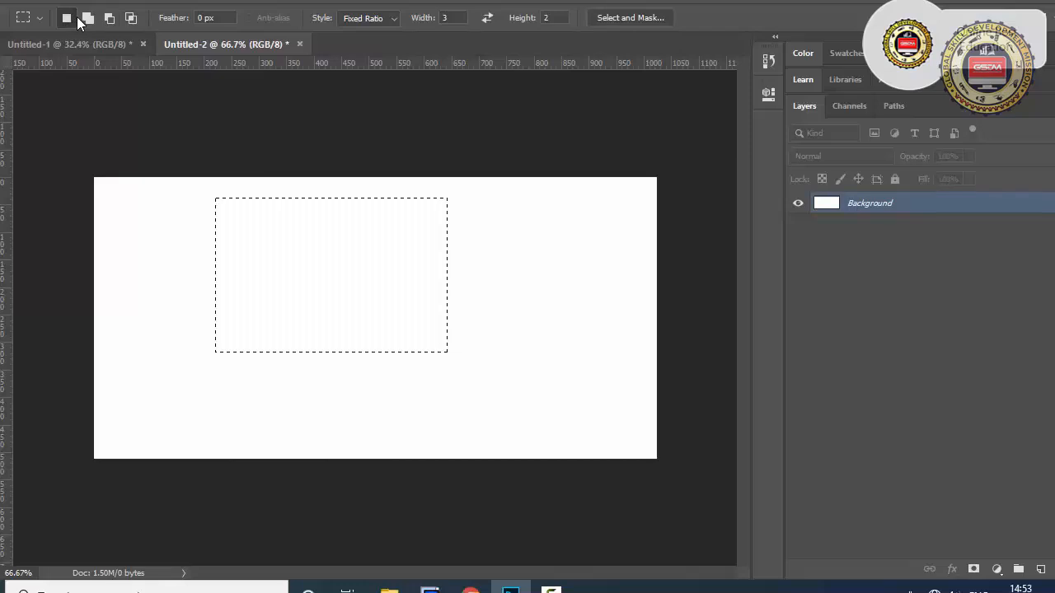
pyautogui.moveTo(542, 214); pyautogui.dragTo(364, 333)
# Preview the combined selection in Quick Mask mode, return to standard mode and deselect it.
pyautogui.press('q')
pyautogui.press('q')
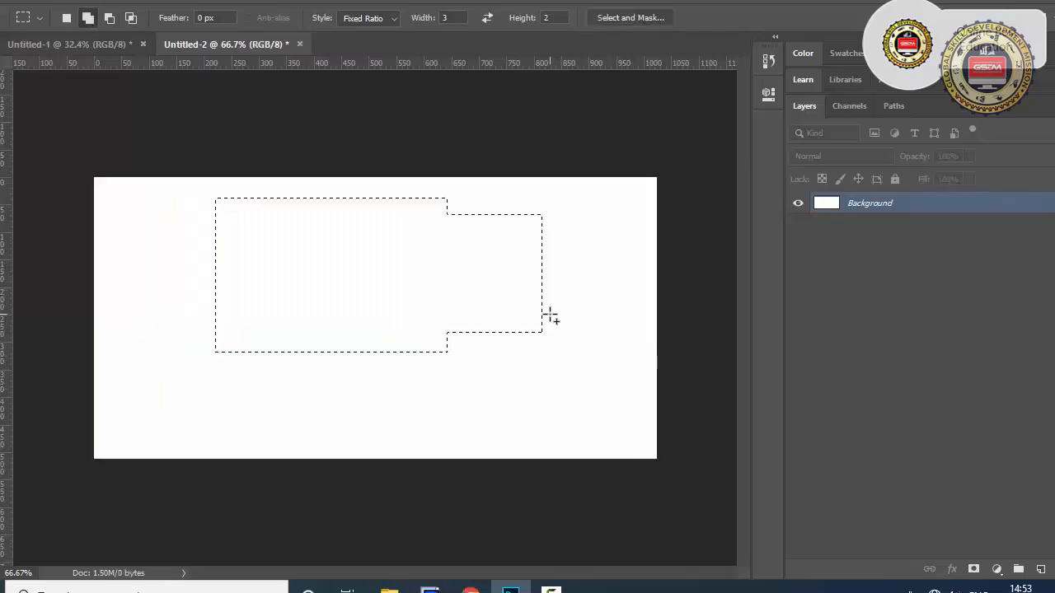
pyautogui.hotkey('ctrl', 'd')
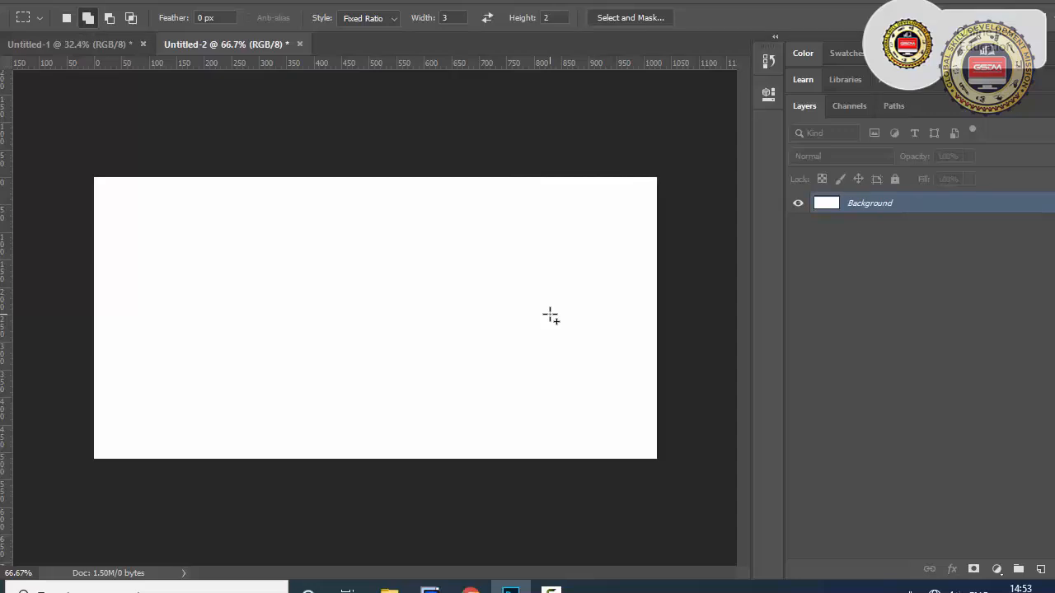